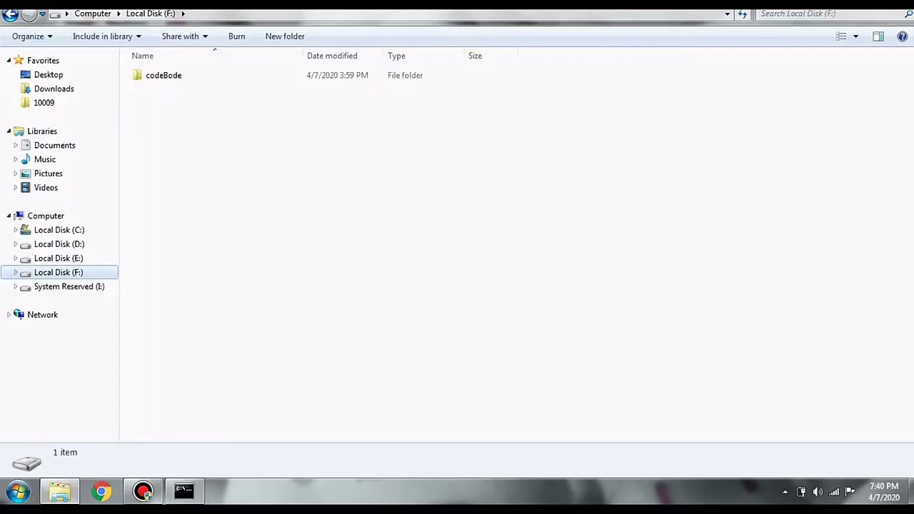
- Find and launch Notepad++ to get a blank document
{"action": "left_click", "coordinate": [17, 492]}
{"action": "type", "text": "note"}
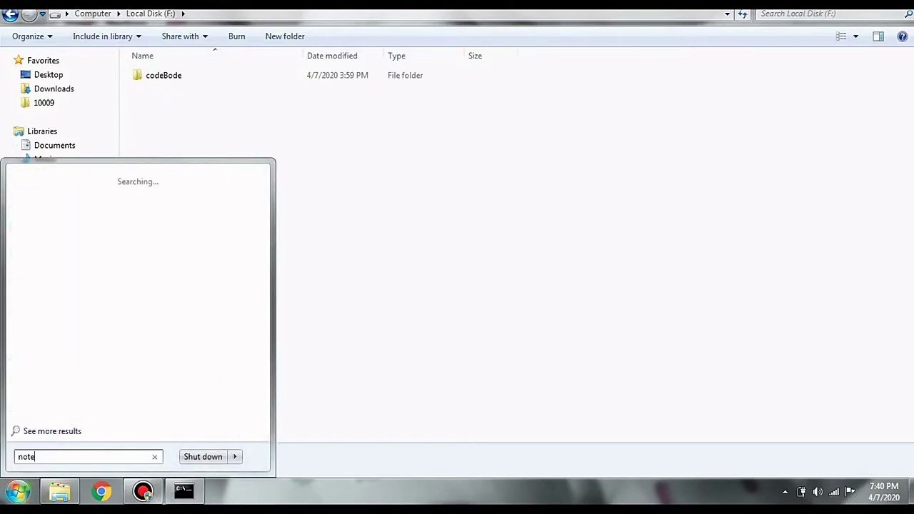
{"action": "key", "text": "Return"}
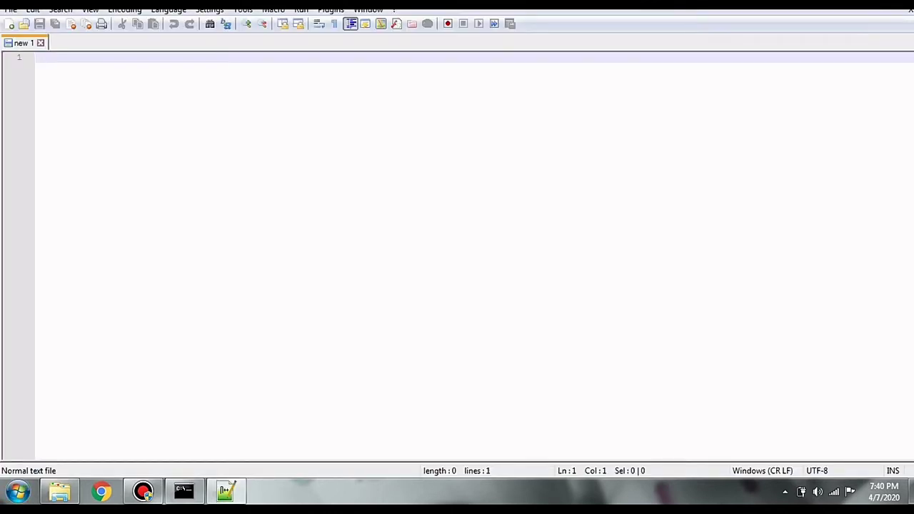
- Write an empty public class Hello with opening and closing braces, leaving an indented blank line for its body
{"action": "type", "text": "public class "}
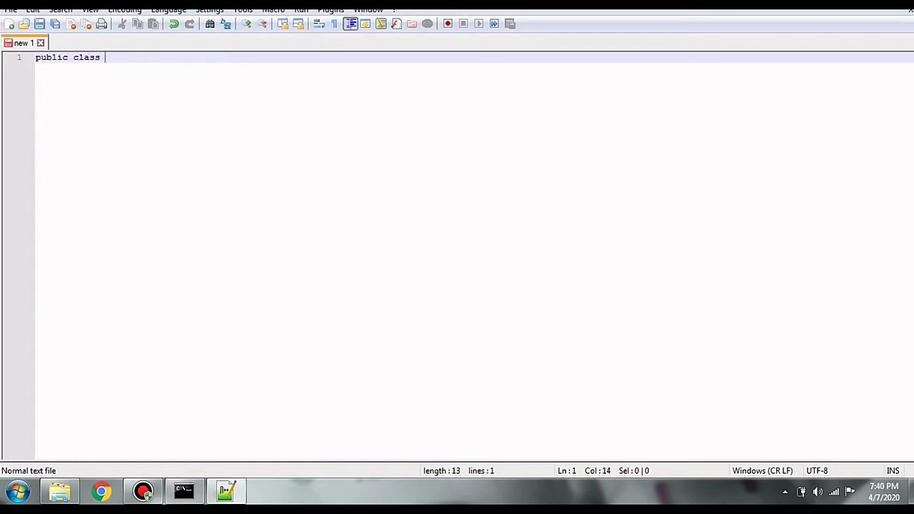
{"action": "type", "text": "Hello {"}
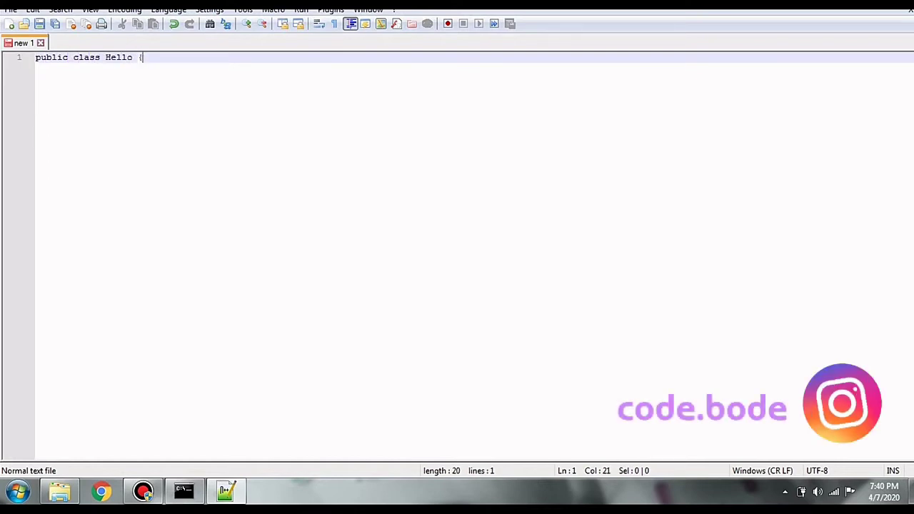
{"action": "key", "text": "Return"}
{"action": "type", "text": "}"}
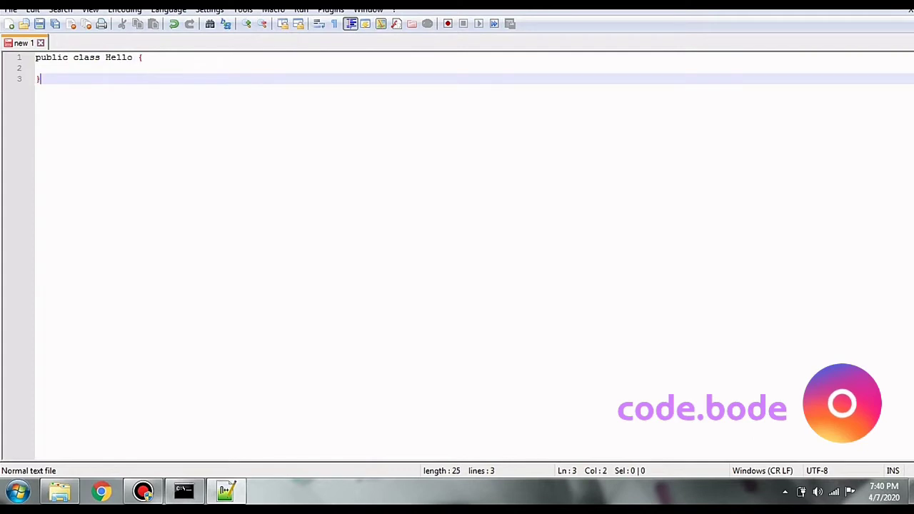
{"action": "key", "text": "Left"}
{"action": "key", "text": "Return"}
{"action": "key", "text": "Up"}
{"action": "key", "text": "Tab"}
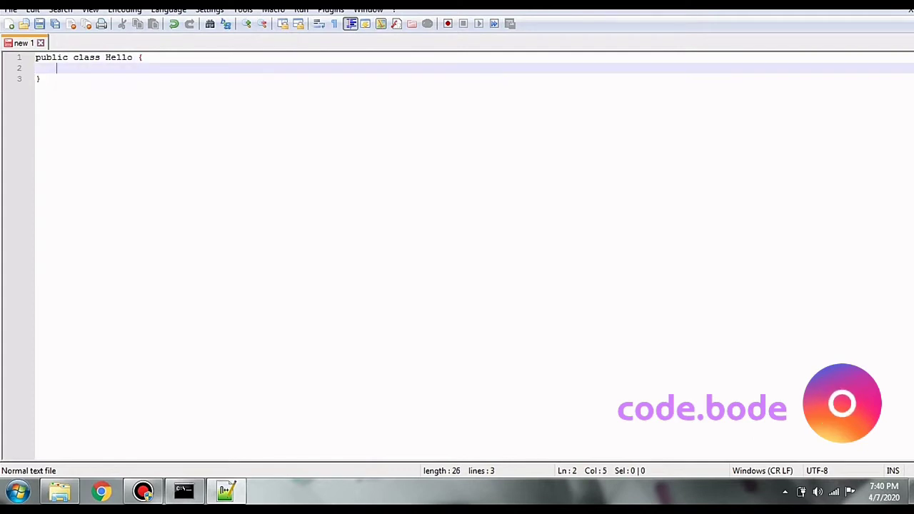
- Declare the method public static void main(String[] args) inside the Hello class, with an opening brace
{"action": "type", "text": "public statuc"}
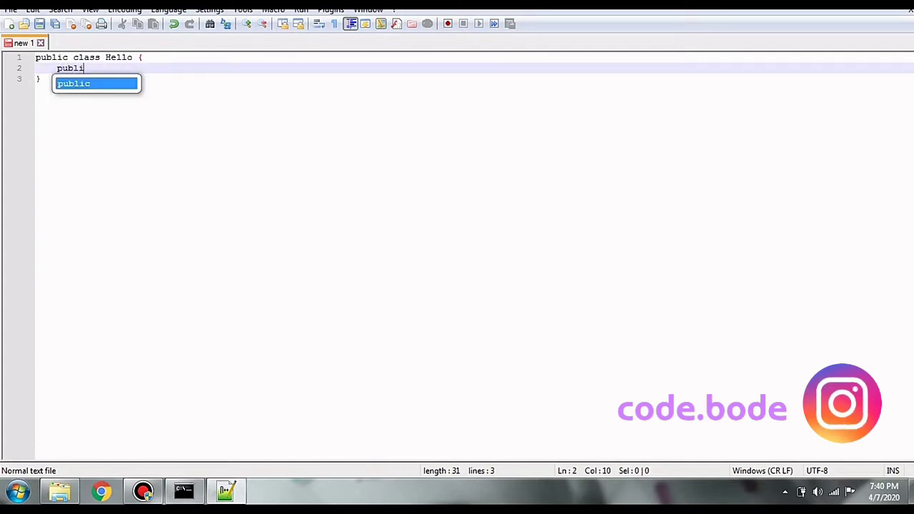
{"action": "key", "text": "BackSpace"}
{"action": "key", "text": "BackSpace"}
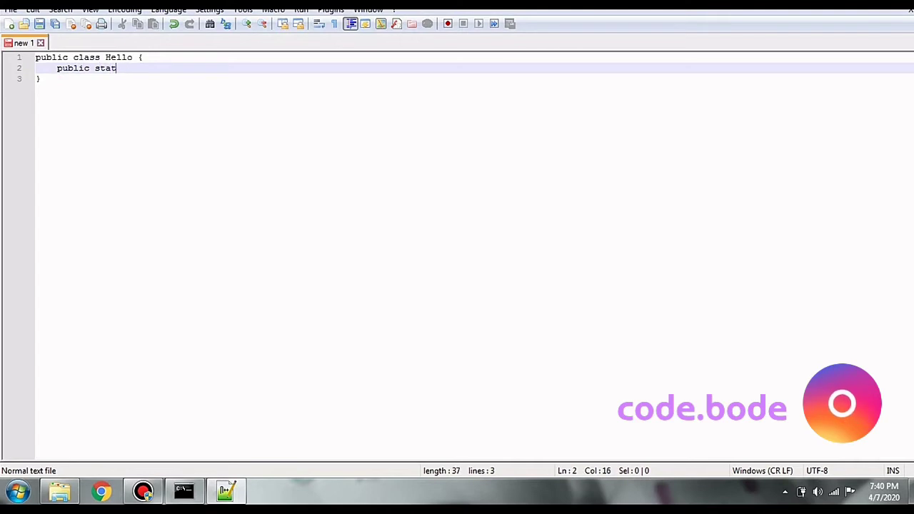
{"action": "type", "text": "ic void main"}
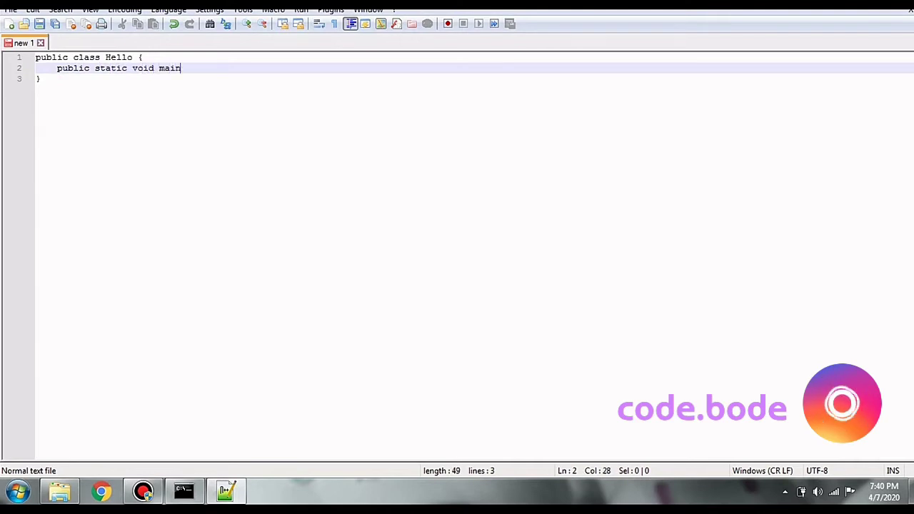
{"action": "type", "text": "(String[] args"}
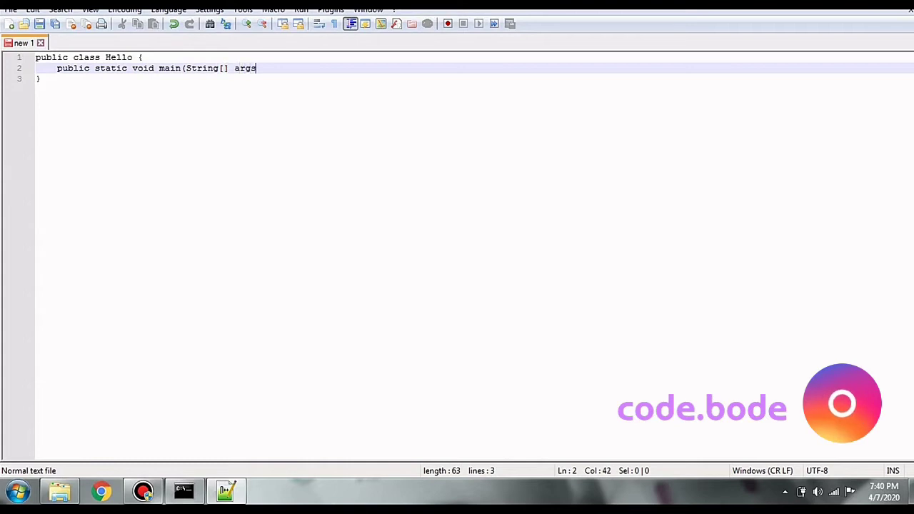
{"action": "type", "text": ")"}
{"action": "key", "text": "Return"}
{"action": "key", "text": "BackSpace"}
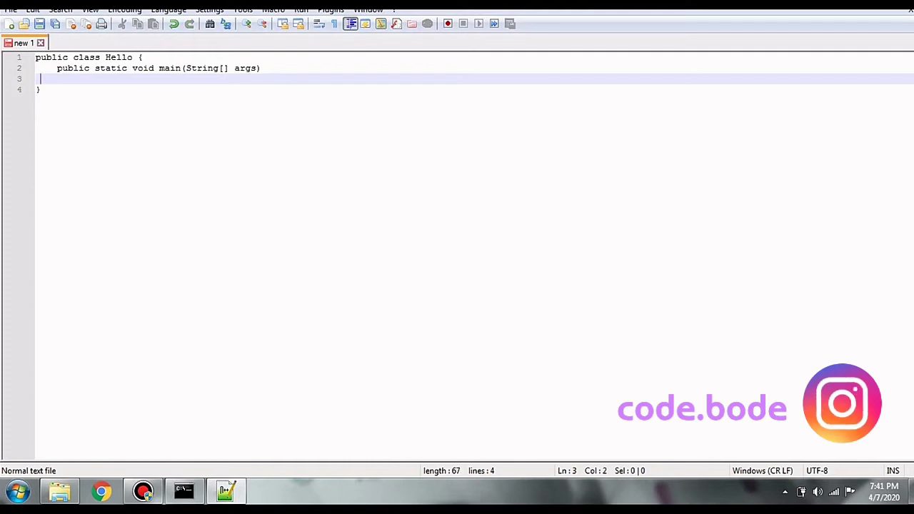
{"action": "left_click", "coordinate": [261, 68]}
{"action": "type", "text": "{"}
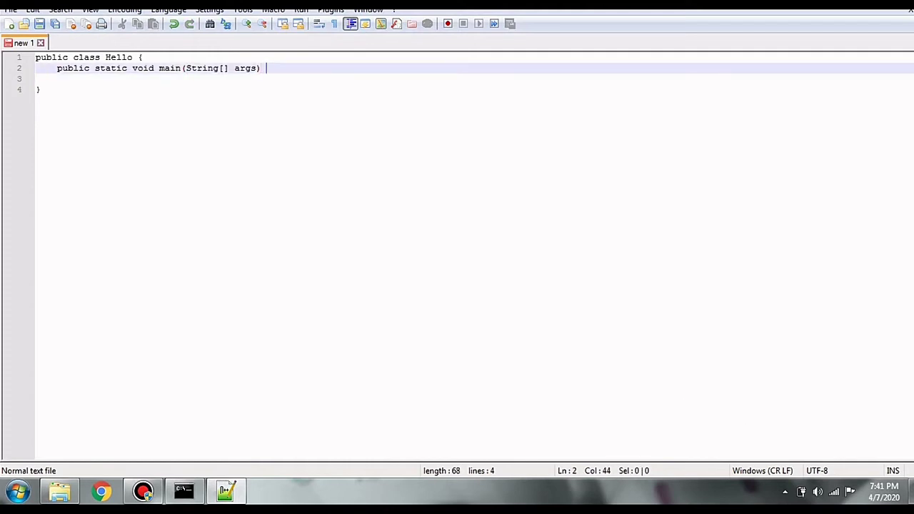
- Add the statement System.out.println("Hi"); to the main method, indented one level deeper than the declaration
{"action": "key", "text": "Return"}
{"action": "type", "text": "Sys"}
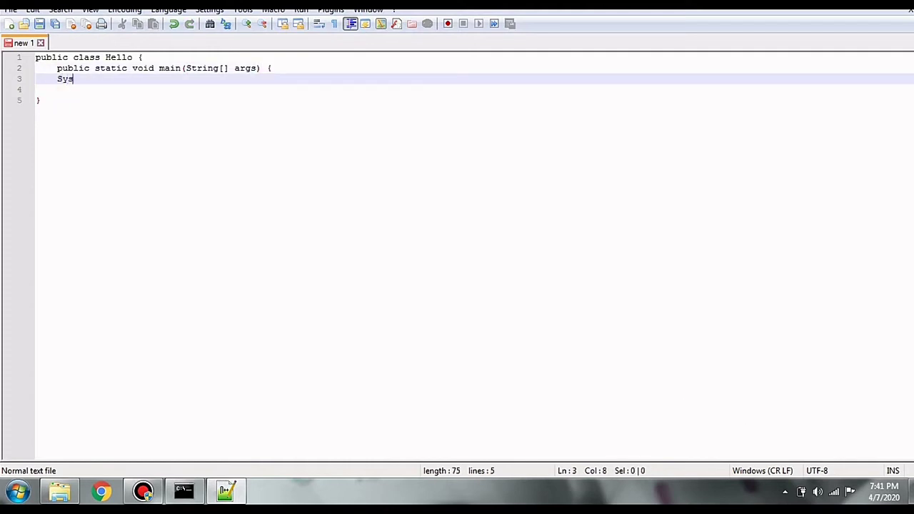
{"action": "key", "text": "Left"}
{"action": "key", "text": "Left"}
{"action": "key", "text": "Left"}
{"action": "key", "text": "Tab"}
{"action": "key", "text": "Right"}
{"action": "key", "text": "Right"}
{"action": "key", "text": "Right"}
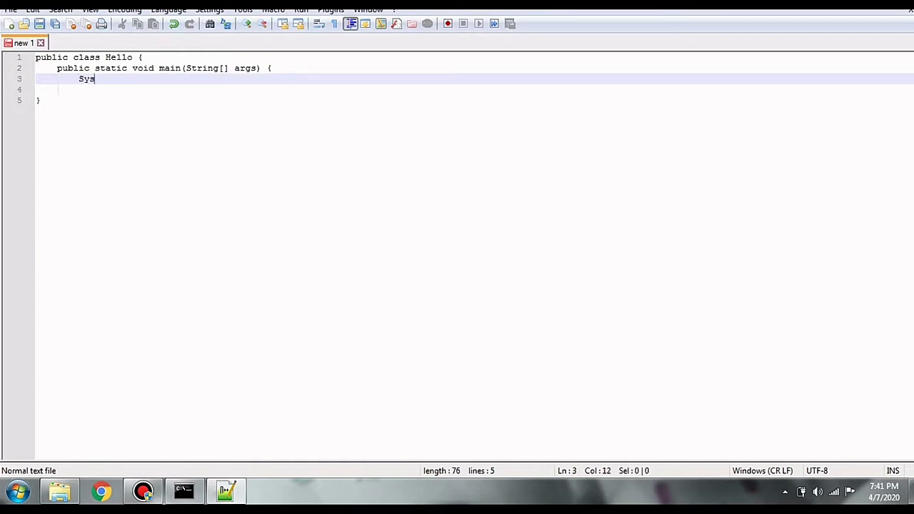
{"action": "type", "text": "tem.out.printl"}
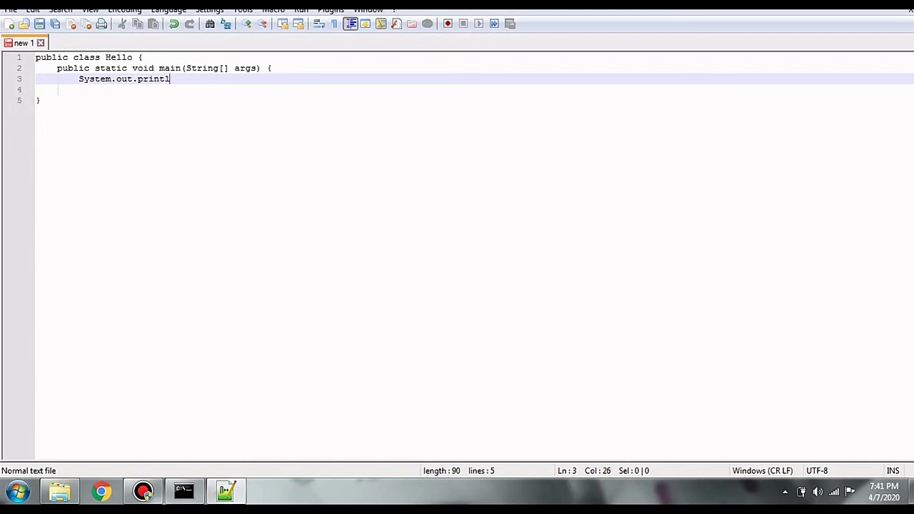
{"action": "type", "text": "n(\"Hi\");"}
{"action": "key", "text": "Return"}
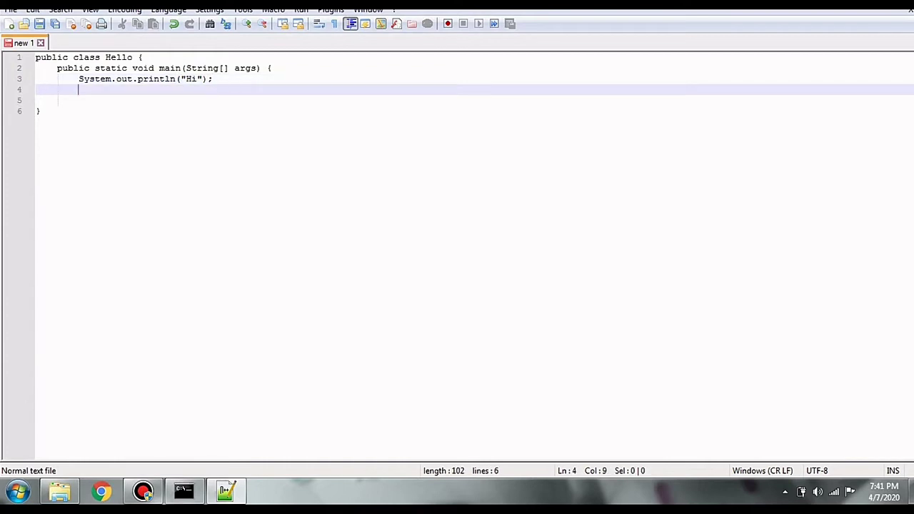
- Close the main method with a brace aligned to its declaration
{"action": "type", "text": "}"}
{"action": "key", "text": "Left"}
{"action": "key", "text": "BackSpace"}
- Start saving the new document and choose Local Disk (F:) as its location
{"action": "key", "text": "ctrl+s"}
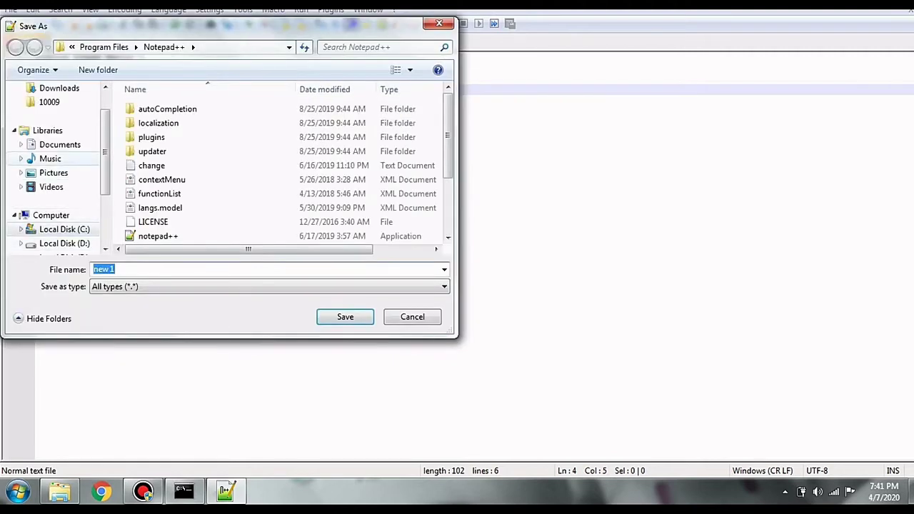
{"action": "left_click_drag", "start_coordinate": [105, 158], "coordinate": [105, 176]}
{"action": "left_click", "coordinate": [63, 244]}
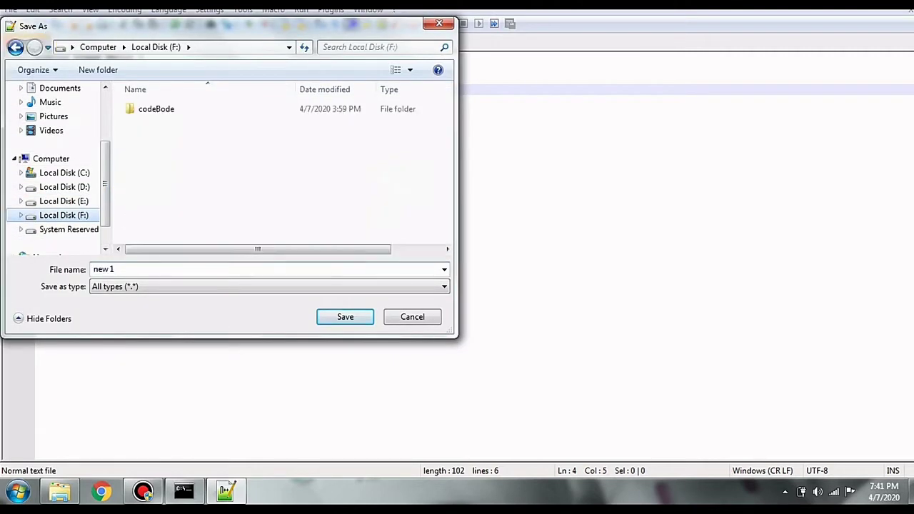
- Name the file Hello, set its type to Java source file (*.java), and save it
{"action": "left_click", "coordinate": [104, 269]}
{"action": "type", "text": "TH"}
{"action": "key", "text": "BackSpace"}
{"action": "key", "text": "BackSpace"}
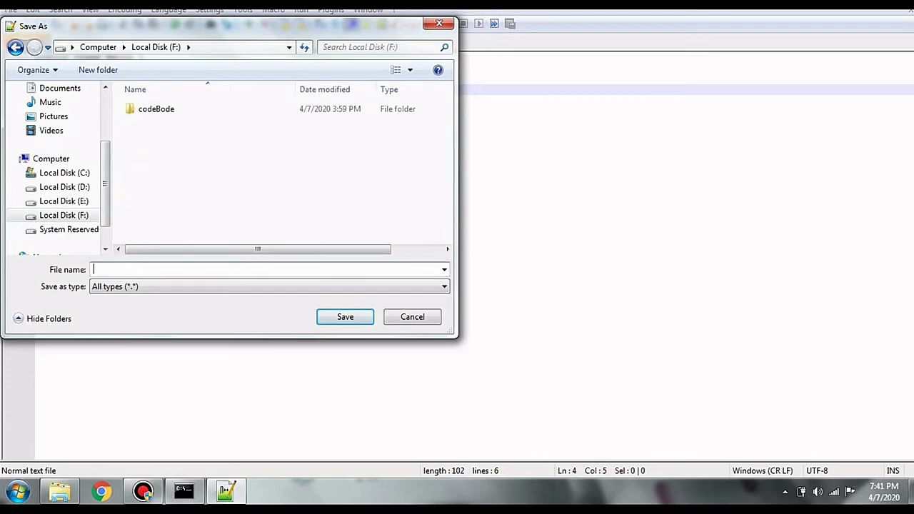
{"action": "type", "text": "Hello.java"}
{"action": "key", "text": "shift+Left"}
{"action": "key", "text": "shift+Left"}
{"action": "key", "text": "shift+Left"}
{"action": "key", "text": "shift+Left"}
{"action": "key", "text": "shift+Left"}
{"action": "key", "text": "shift+Left"}
{"action": "key", "text": "shift+Left"}
{"action": "key", "text": "shift+Left"}
{"action": "key", "text": "shift+Left"}
{"action": "key", "text": "shift+Left"}
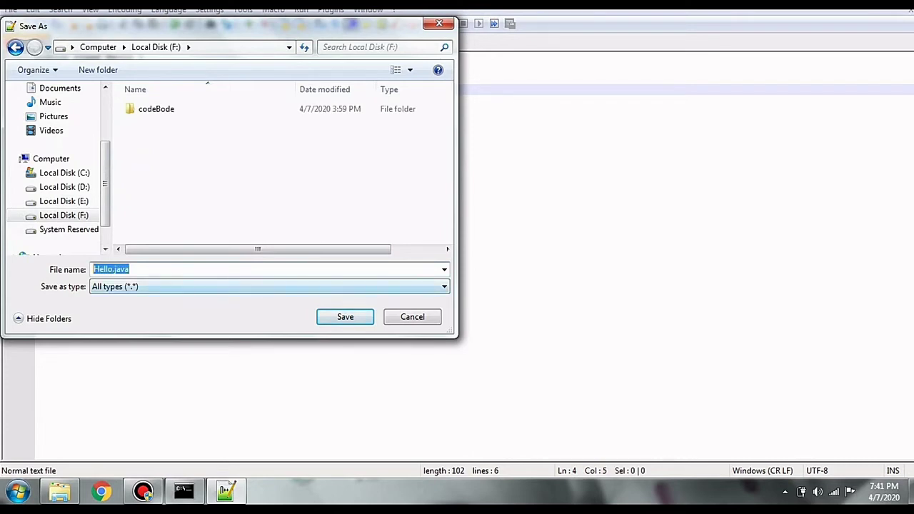
{"action": "left_click", "coordinate": [269, 286]}
{"action": "key", "text": "j"}
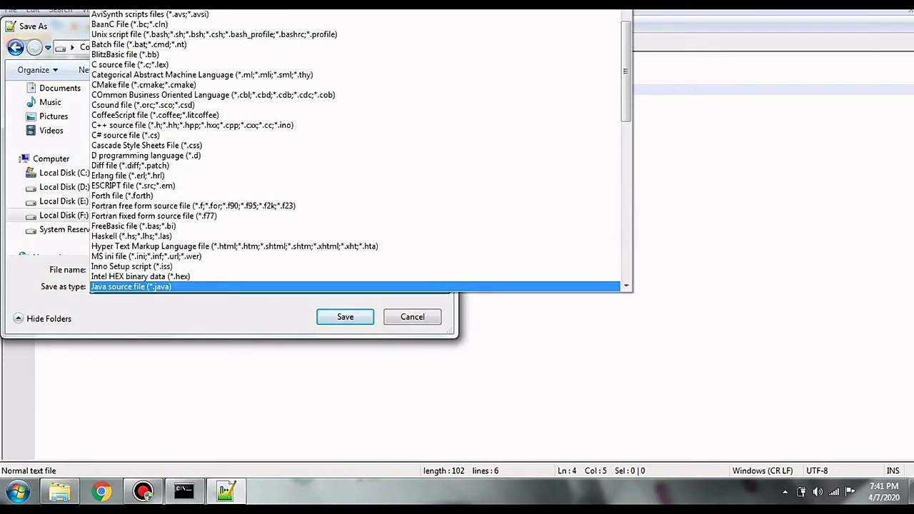
{"action": "key", "text": "Return"}
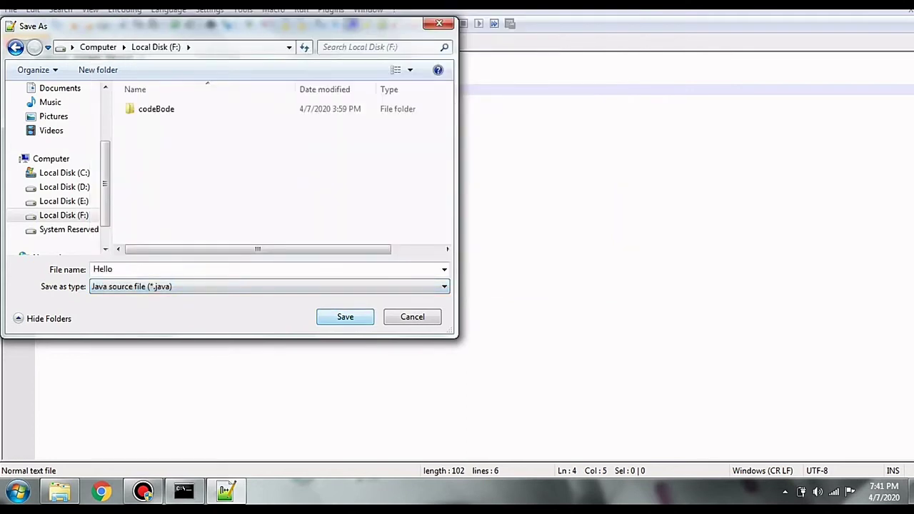
{"action": "key", "text": "Return"}
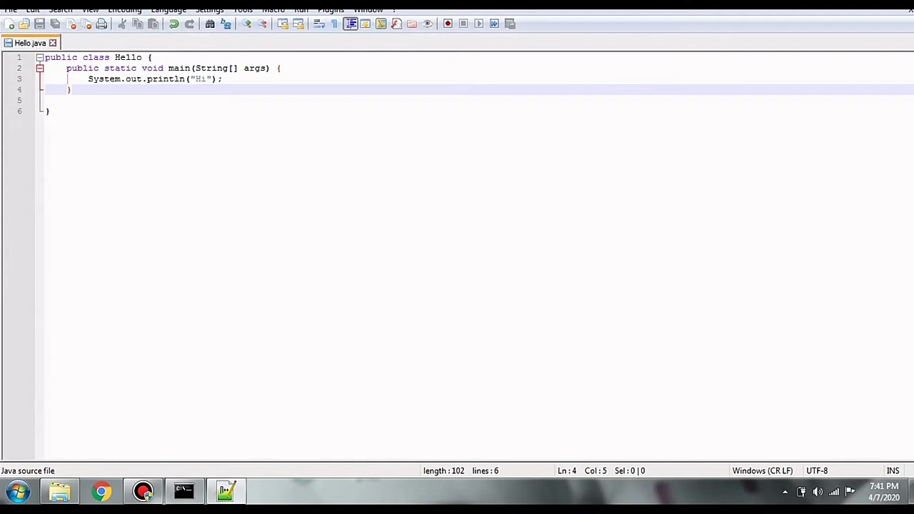
- Switch to the file explorer window and open a command window in Local Disk (F:)
{"action": "left_click", "coordinate": [60, 491]}
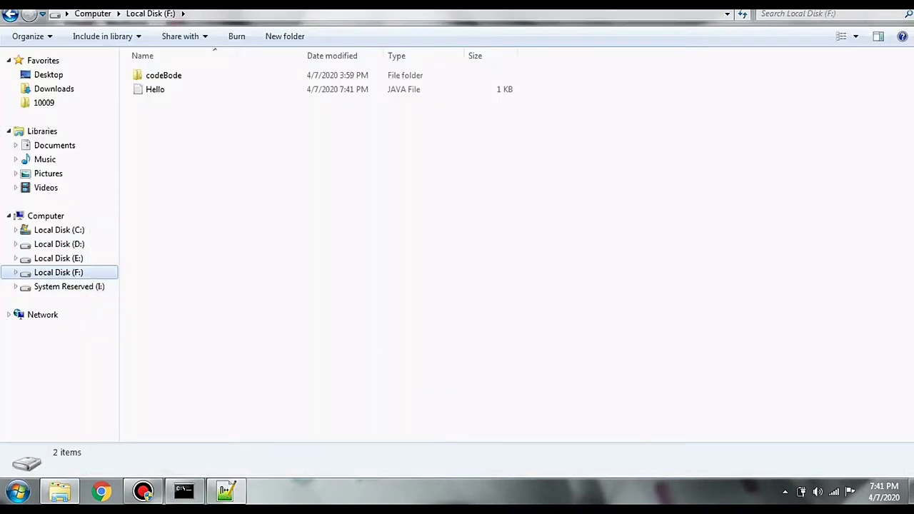
{"action": "right_click", "coordinate": [248, 169]}
{"action": "key", "text": "Escape"}
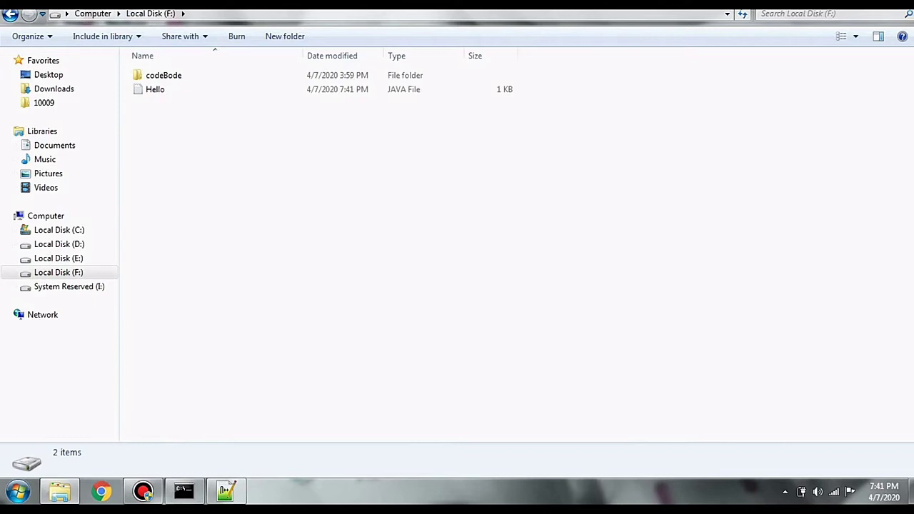
{"action": "right_click", "coordinate": [173, 202], "text": "shift"}
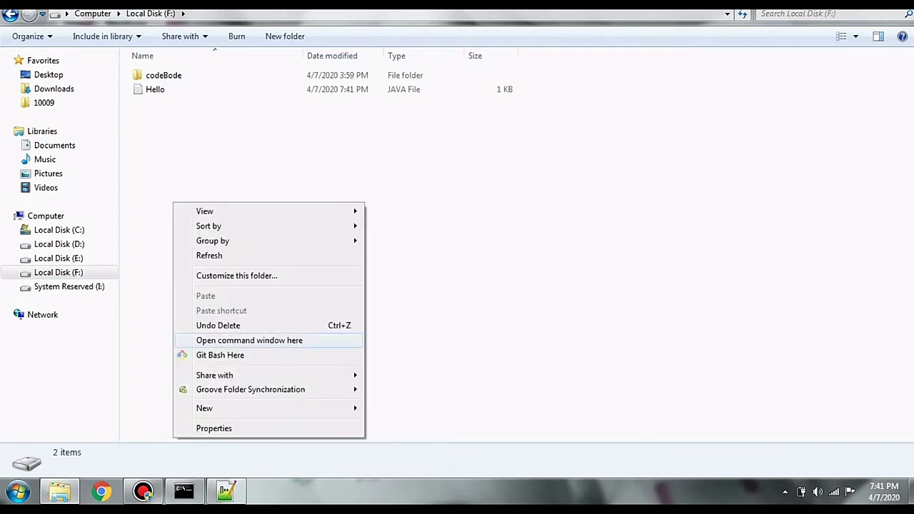
{"action": "left_click", "coordinate": [250, 340]}
- Try to compile the program by running javac Hello.java in the command window
{"action": "type", "text": "javac"}
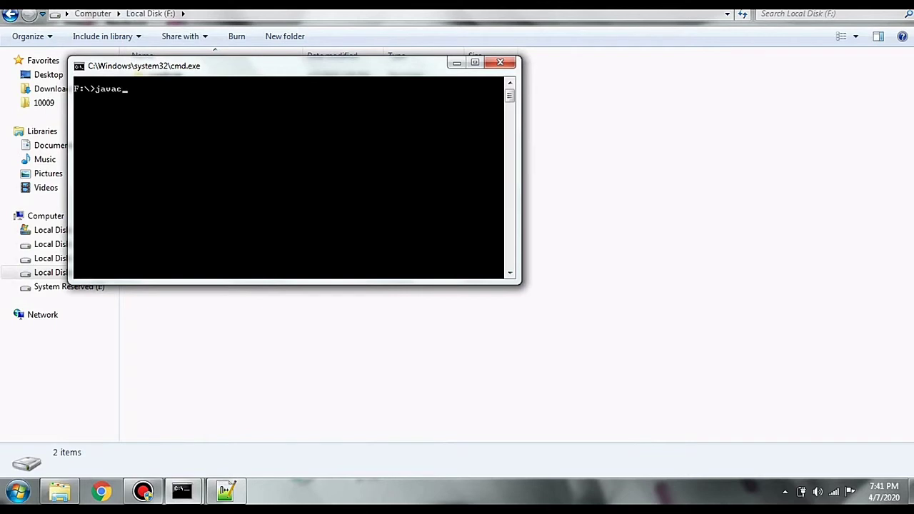
{"action": "type", "text": " He,,"}
{"action": "type", "text": "llo"}
{"action": "type", "text": ".java"}
{"action": "key", "text": "Return"}
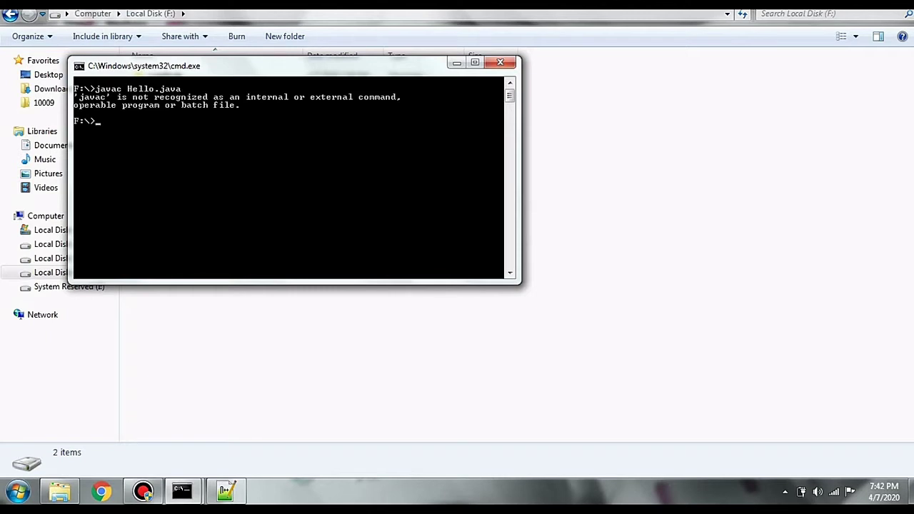
- Switch to Chrome and search Google for java jdk download
{"action": "left_click", "coordinate": [101, 491]}
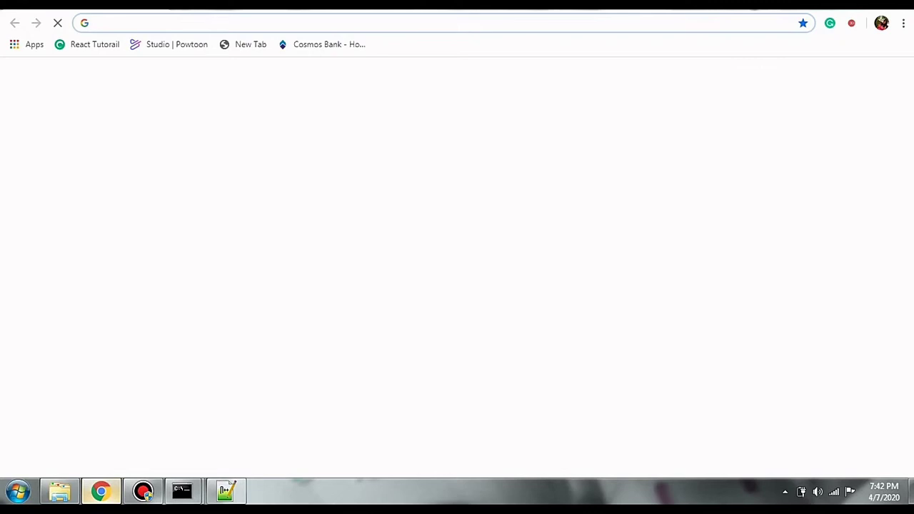
{"action": "type", "text": "jav"}
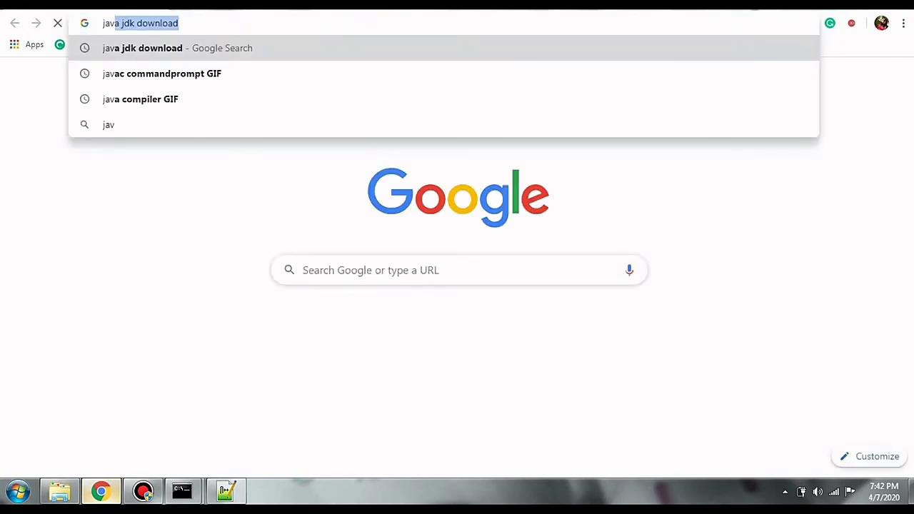
{"action": "key", "text": "Return"}
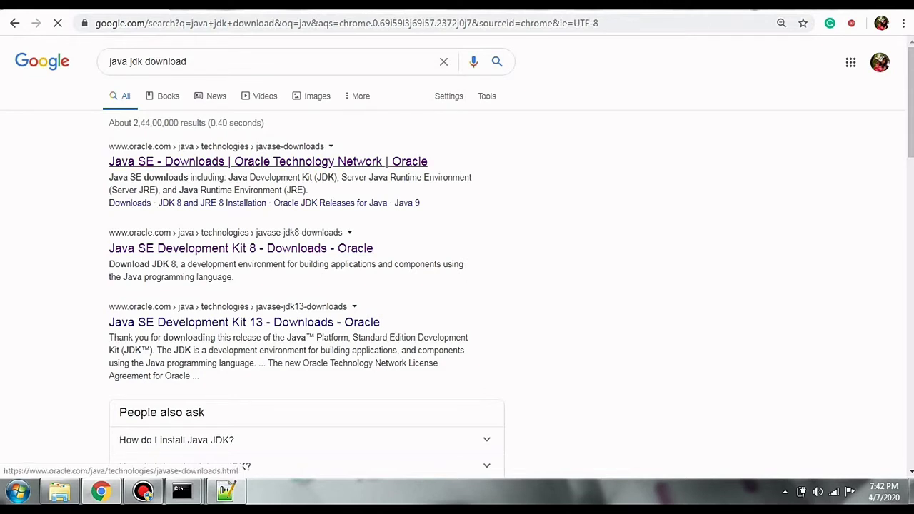
- Open Oracle's Java SE Downloads page from the results and go to the Java SE Development Kit 8 downloads
{"action": "left_click", "coordinate": [268, 162]}
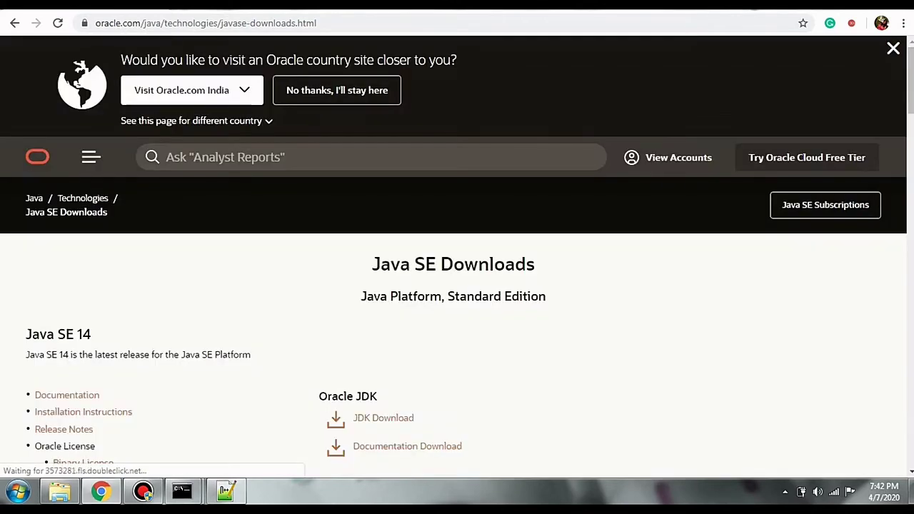
{"action": "left_click_drag", "start_coordinate": [910, 79], "coordinate": [910, 94]}
{"action": "scroll", "coordinate": [457, 257], "scroll_direction": "down", "scroll_amount": 15}
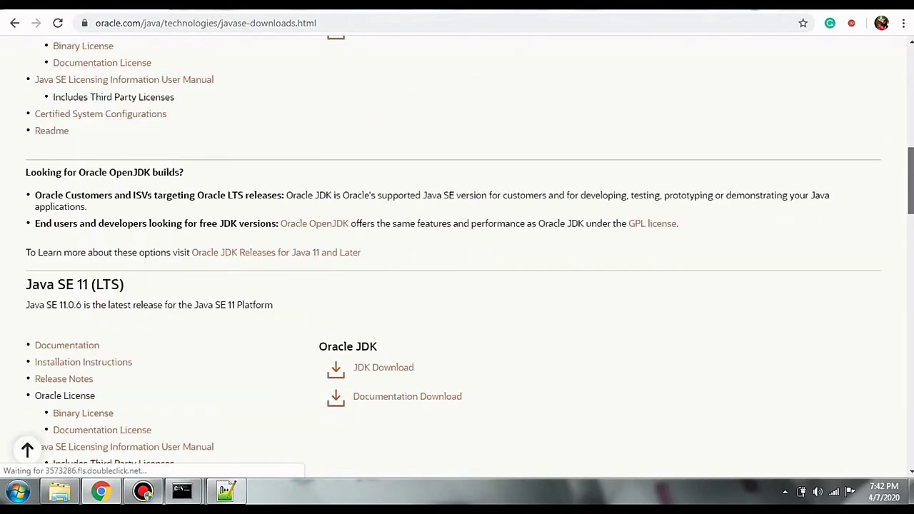
{"action": "scroll", "coordinate": [383, 302], "scroll_direction": "down", "scroll_amount": 1}
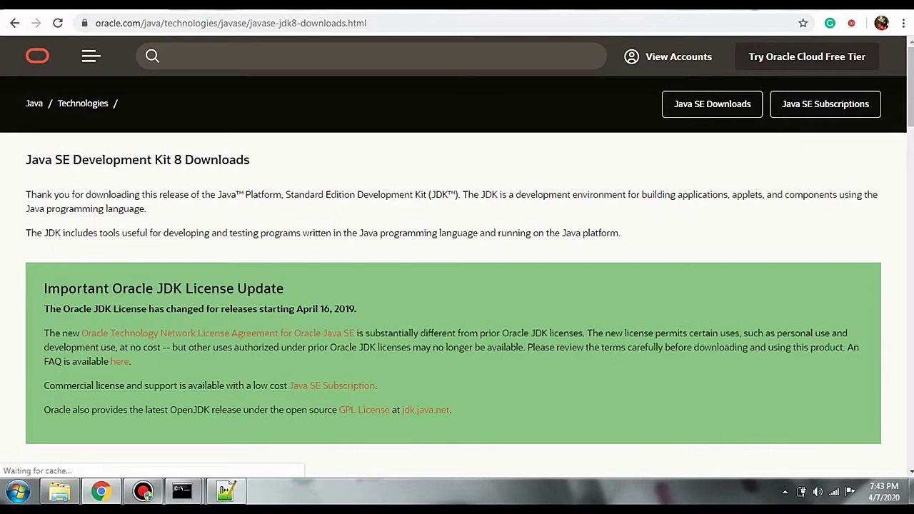
- Request the Windows x86 download jdk-8u241-windows-i586.exe, accepting the license agreement and signing in to the Oracle account
{"action": "scroll", "coordinate": [457, 258], "scroll_direction": "down", "scroll_amount": 3}
{"action": "scroll", "coordinate": [457, 257], "scroll_direction": "down", "scroll_amount": 5}
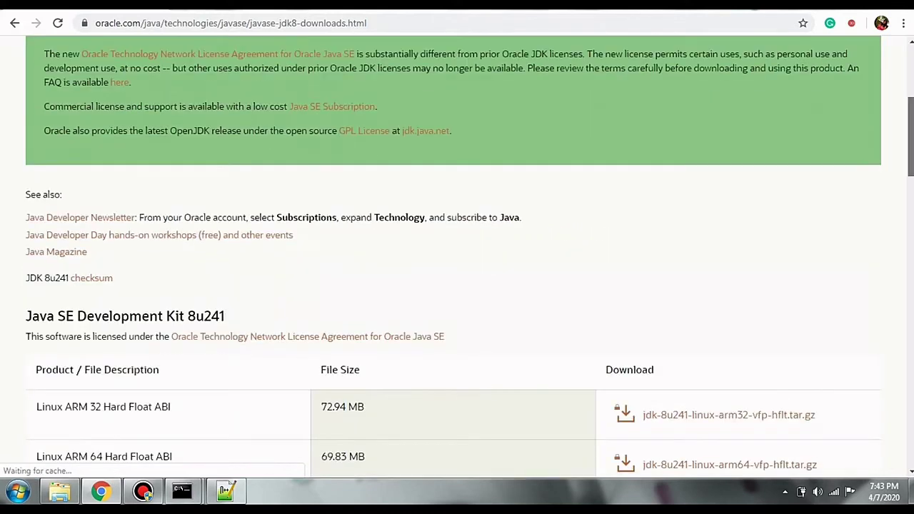
{"action": "scroll", "coordinate": [457, 257], "scroll_direction": "down", "scroll_amount": 5}
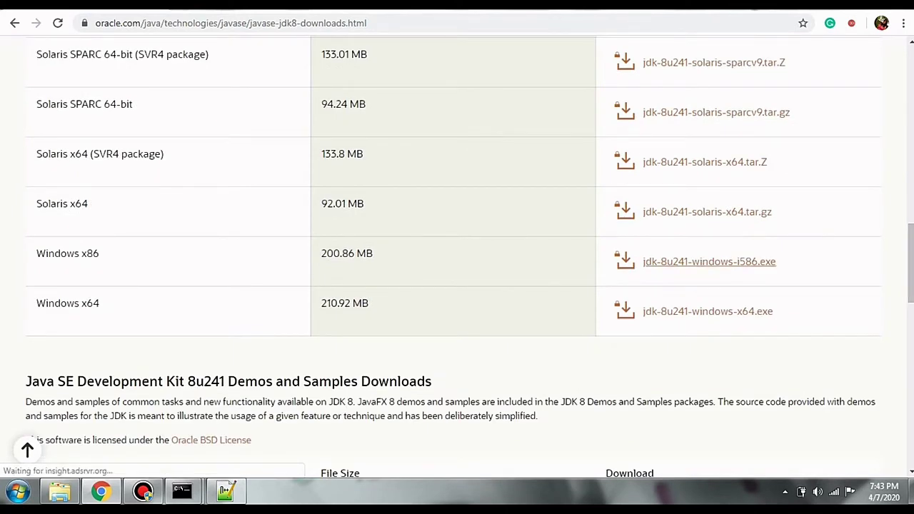
{"action": "left_click", "coordinate": [709, 262]}
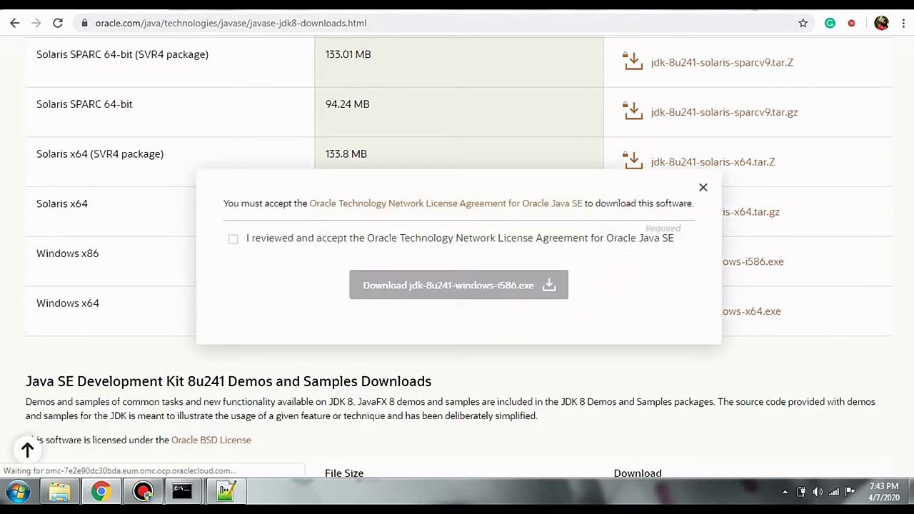
{"action": "left_click", "coordinate": [233, 239]}
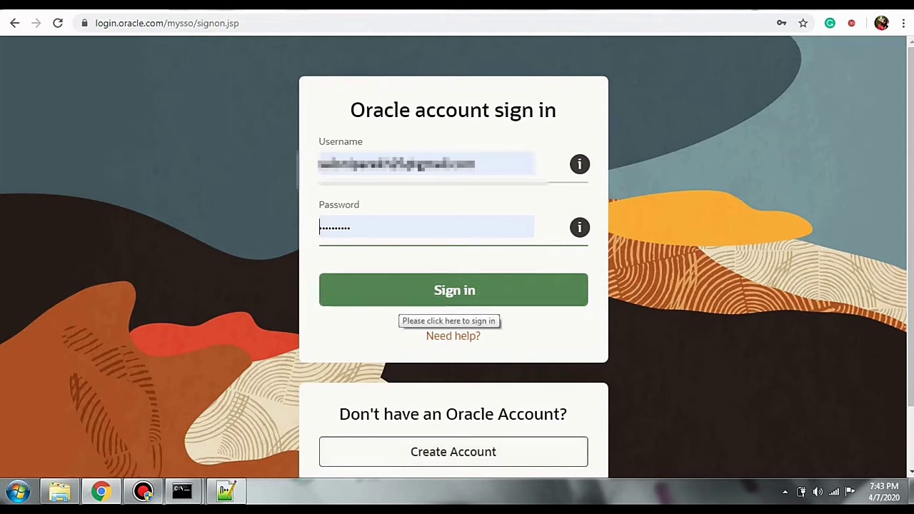
{"action": "left_click", "coordinate": [408, 303]}
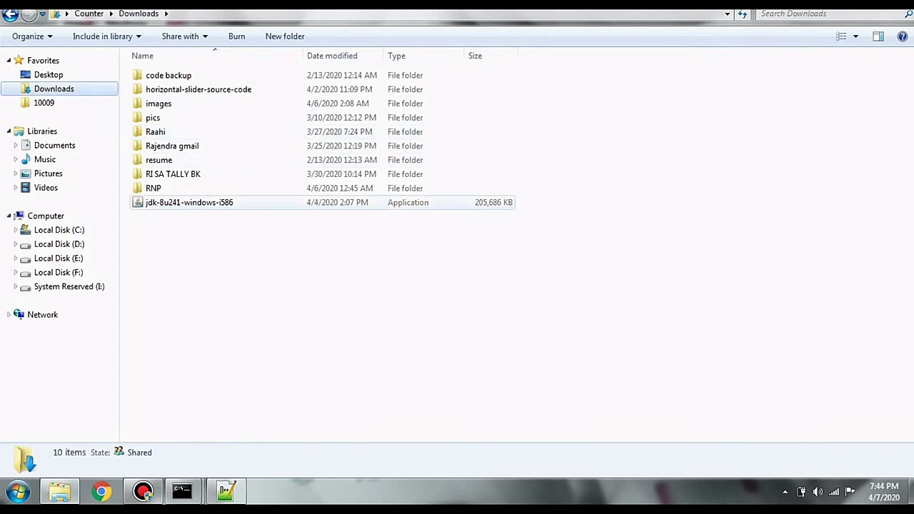
- Run the jdk-8u241-windows-i586 installer from the Downloads folder as administrator
{"action": "left_click", "coordinate": [188, 202]}
{"action": "right_click", "coordinate": [202, 202]}
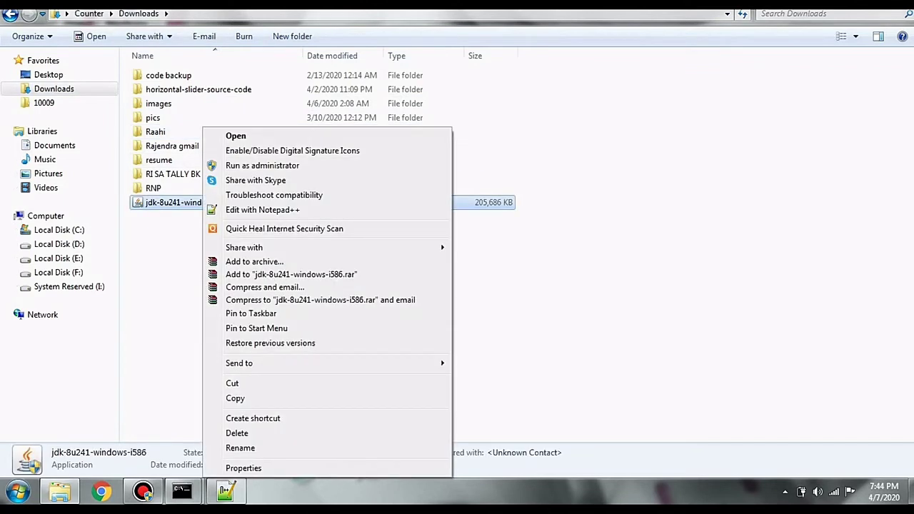
{"action": "left_click", "coordinate": [262, 165]}
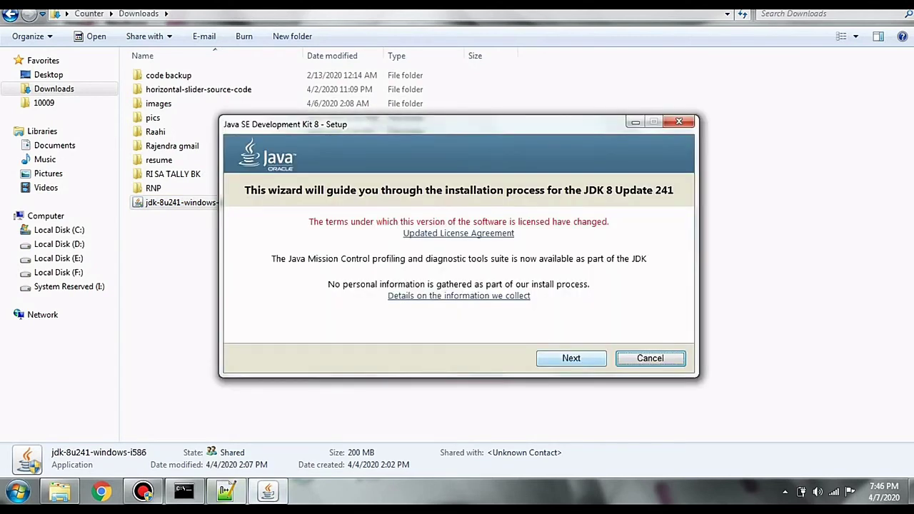
- Install the JDK with the default features into C:\Program Files\Java\jdk1.8.0_241\ and close the finished setup
{"action": "left_click", "coordinate": [570, 358]}
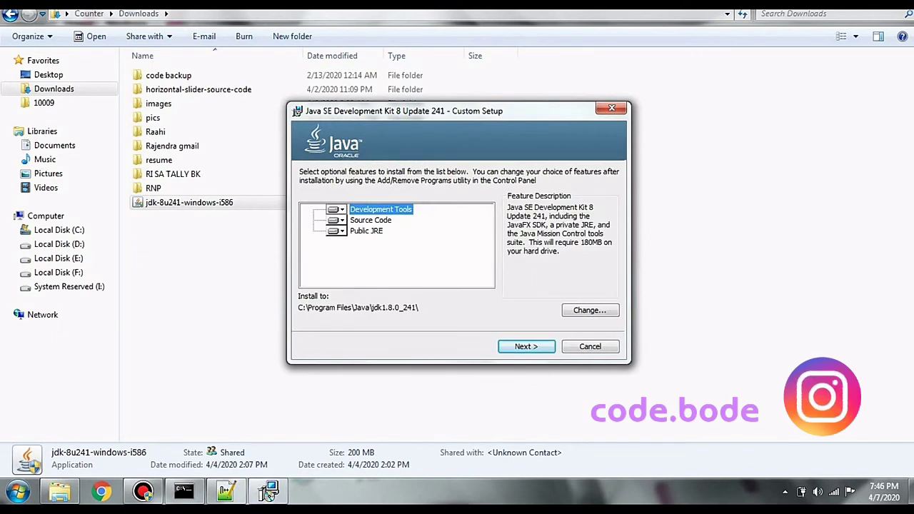
{"action": "key", "text": "Return"}
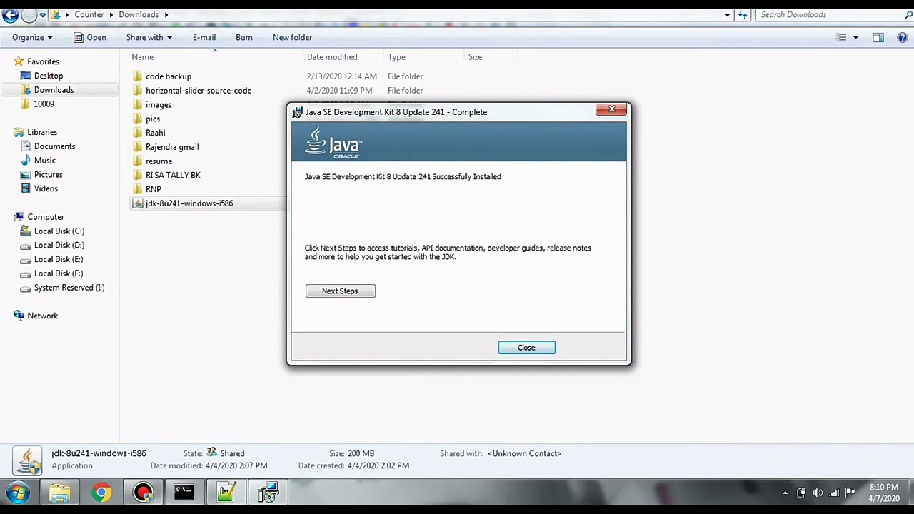
{"action": "key", "text": "Return"}
{"action": "left_click", "coordinate": [268, 492]}
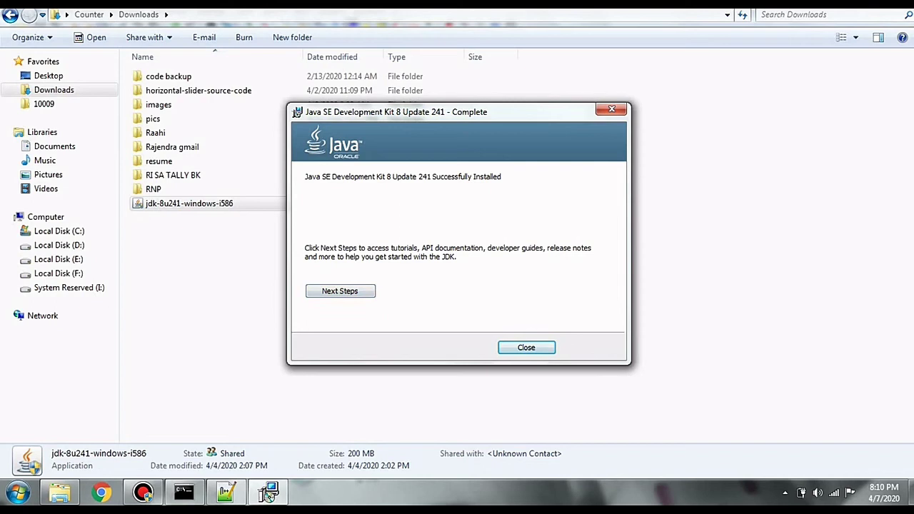
{"action": "left_click", "coordinate": [526, 347]}
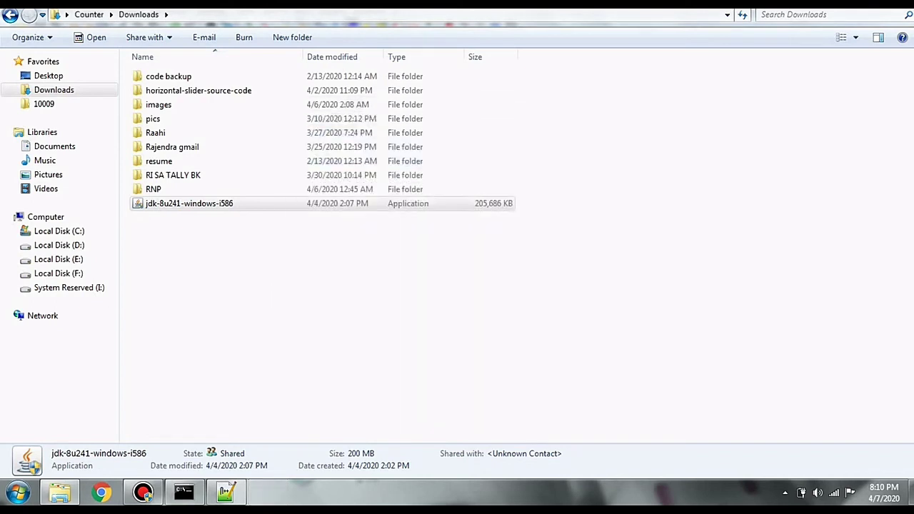
- Open the JDK's bin folder at C:\Program Files\Java\jdk1.8.0_241\bin, select javac and copy the folder's path
{"action": "left_click", "coordinate": [59, 230]}
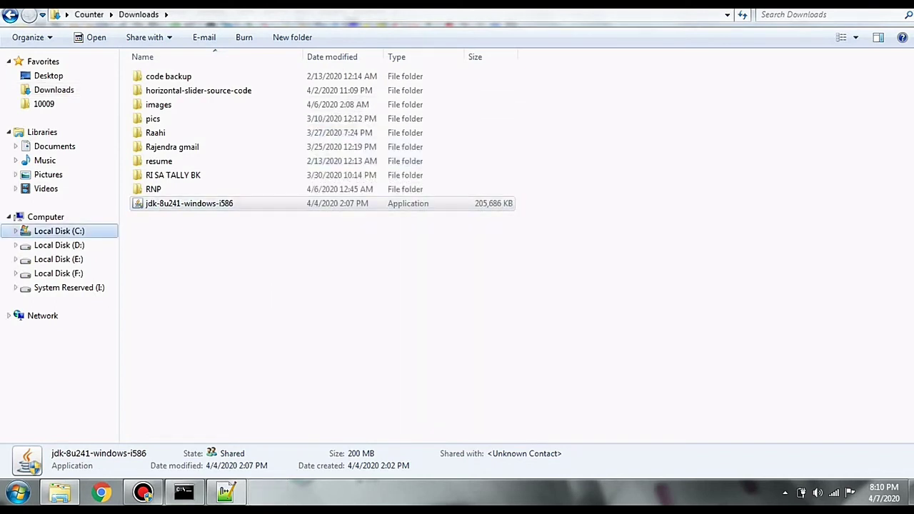
{"action": "left_click", "coordinate": [170, 161]}
{"action": "double_click", "coordinate": [170, 161]}
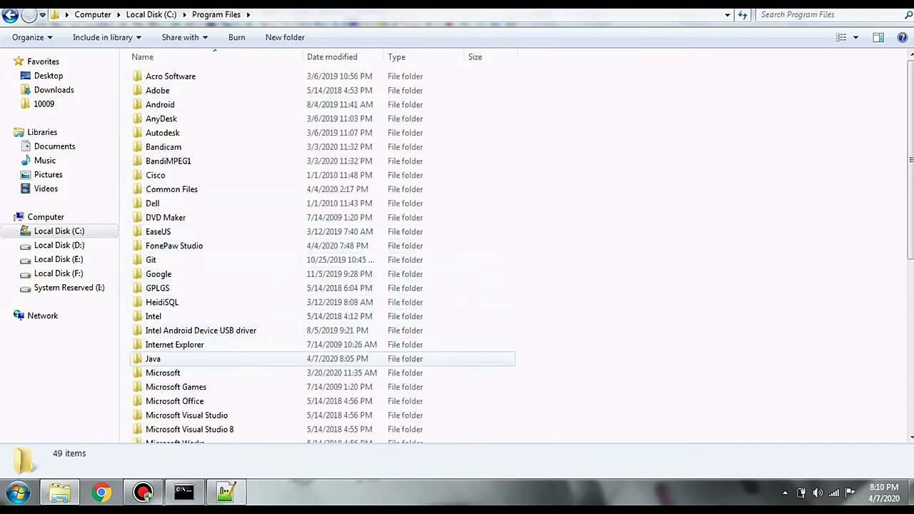
{"action": "double_click", "coordinate": [153, 359]}
{"action": "double_click", "coordinate": [165, 76]}
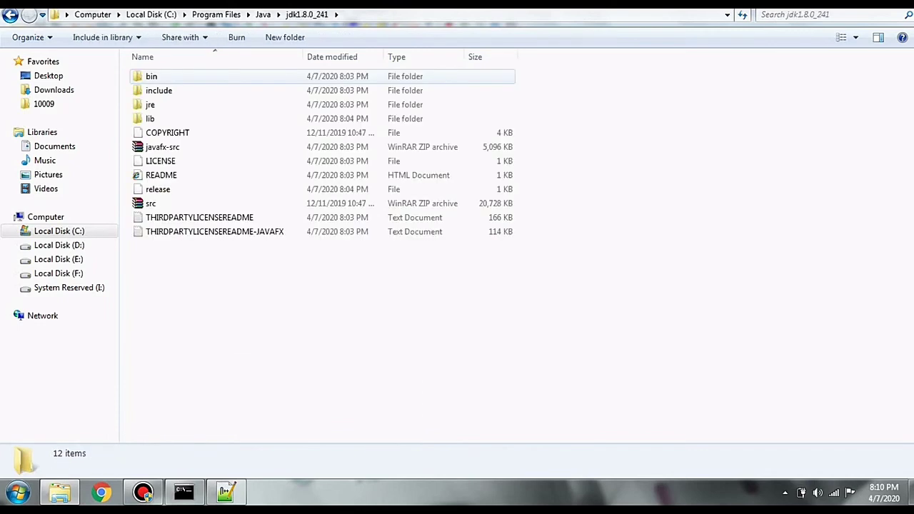
{"action": "double_click", "coordinate": [152, 76]}
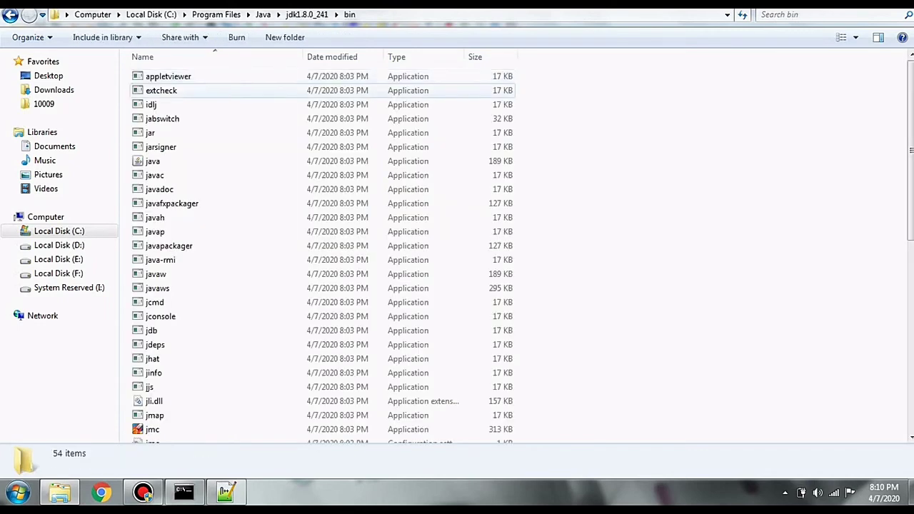
{"action": "left_click", "coordinate": [155, 175]}
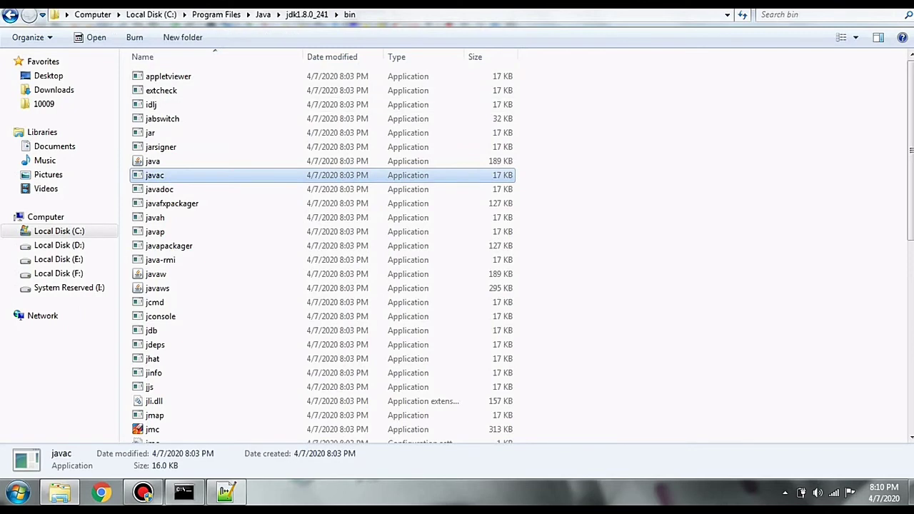
{"action": "left_click", "coordinate": [385, 14]}
{"action": "key", "text": "ctrl+c"}
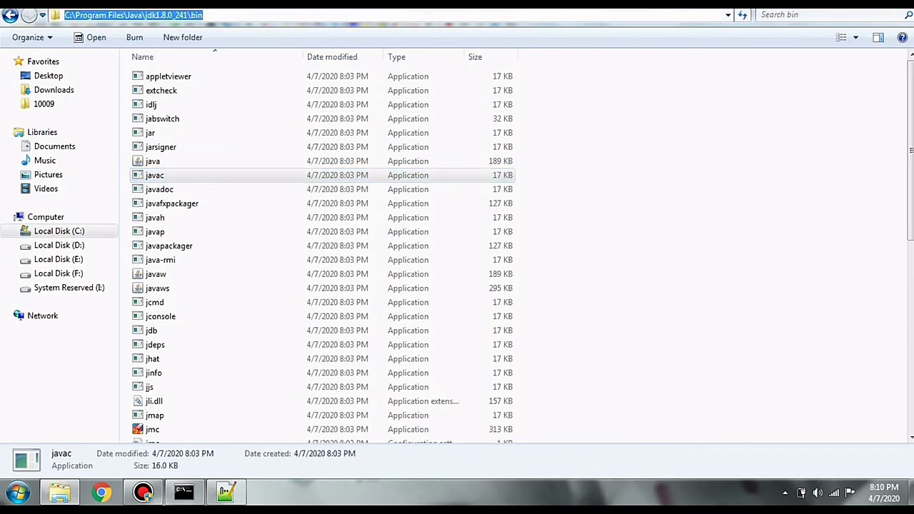
- Search Windows for env, open the system environment variables settings and bring up the Environment Variables dialog
{"action": "key", "text": "super"}
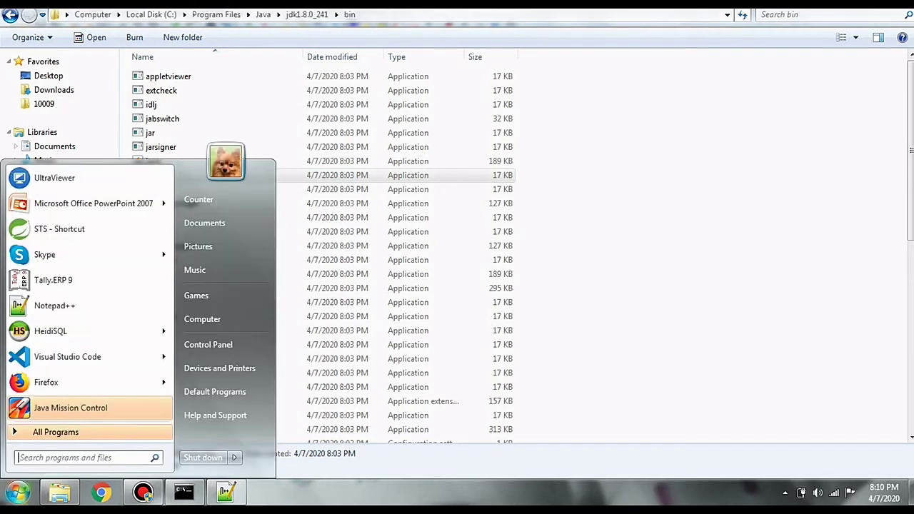
{"action": "type", "text": "en"}
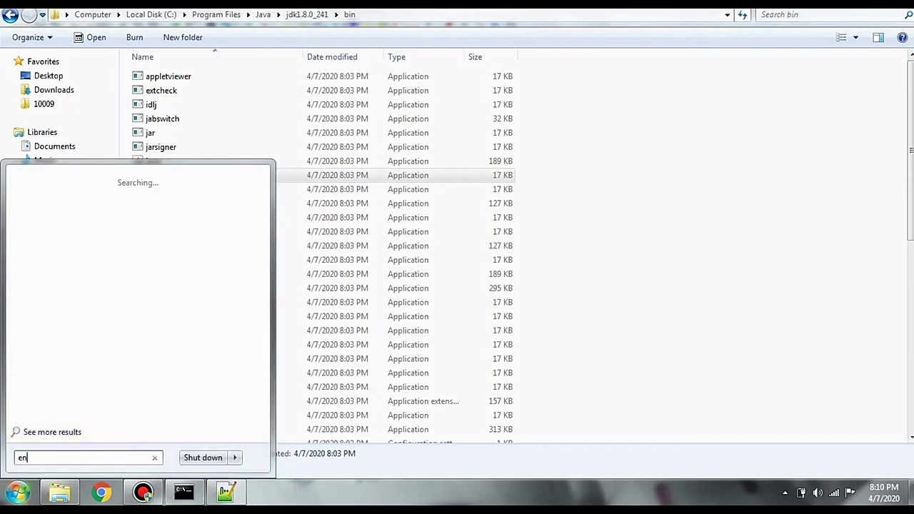
{"action": "type", "text": "vio"}
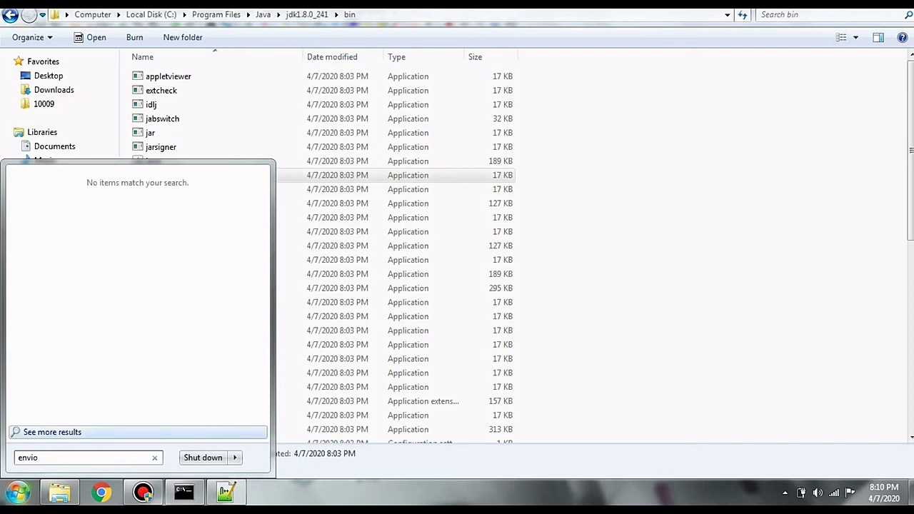
{"action": "key", "text": "BackSpace"}
{"action": "key", "text": "BackSpace"}
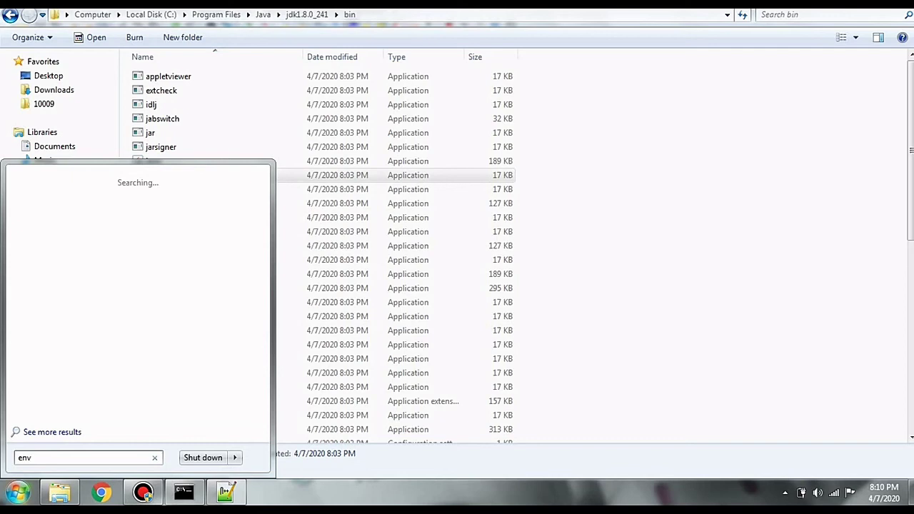
{"action": "key", "text": "Down"}
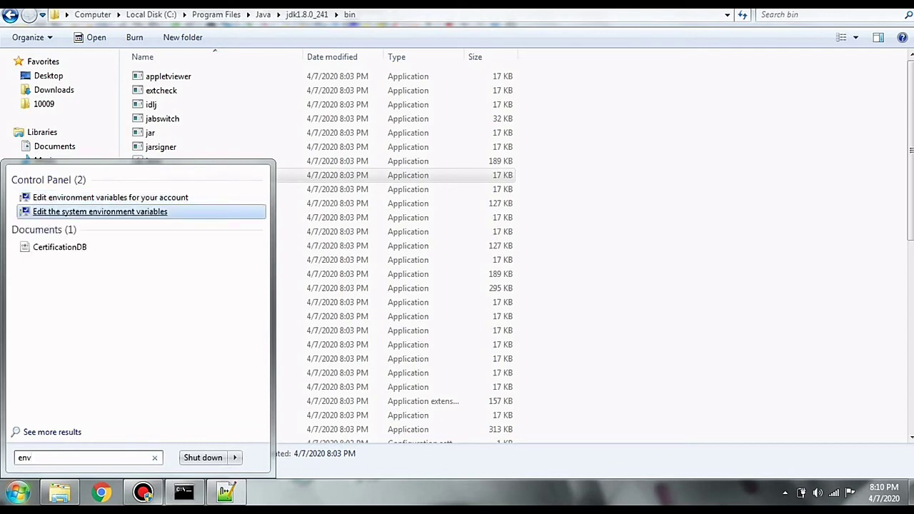
{"action": "key", "text": "Return"}
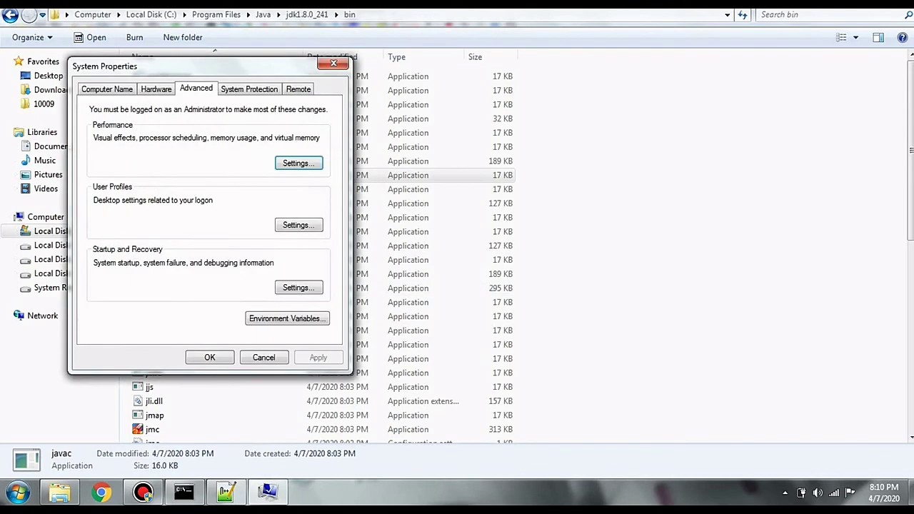
{"action": "left_click", "coordinate": [287, 319]}
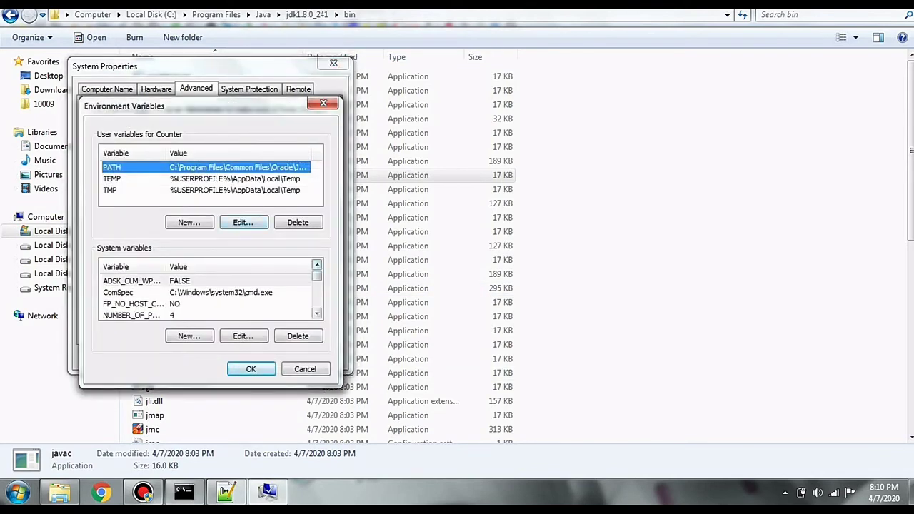
- Open the system variable Path for editing
{"action": "left_click_drag", "start_coordinate": [317, 276], "coordinate": [316, 280]}
{"action": "left_click", "coordinate": [132, 315]}
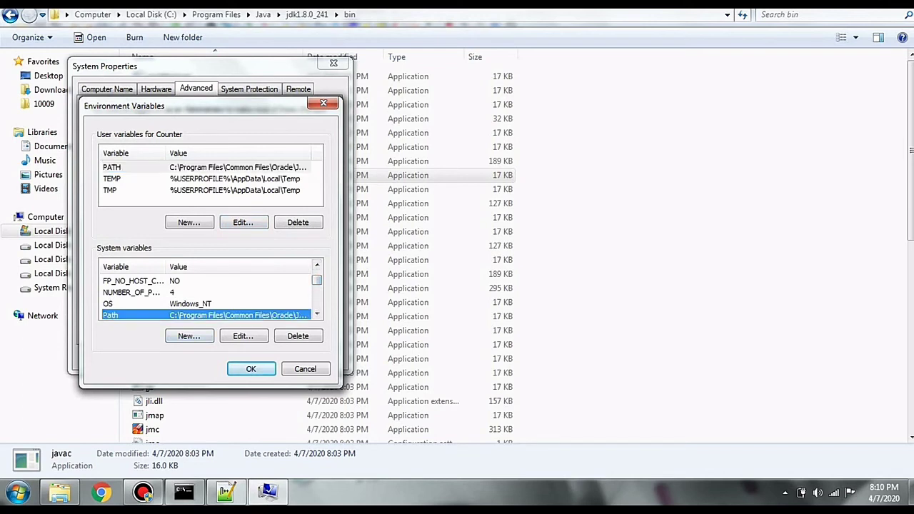
{"action": "left_click", "coordinate": [242, 335]}
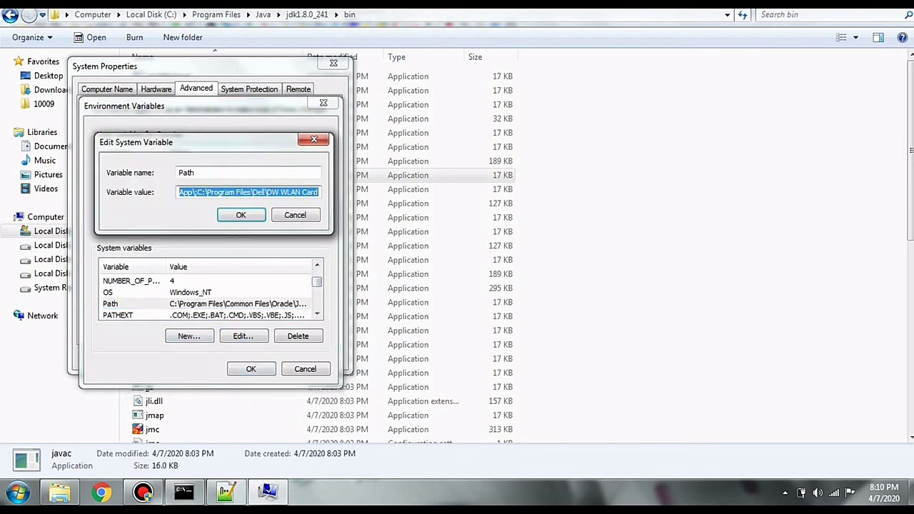
- Look back through the entries in the Path value for an existing JDK bin folder
{"action": "left_click", "coordinate": [267, 192]}
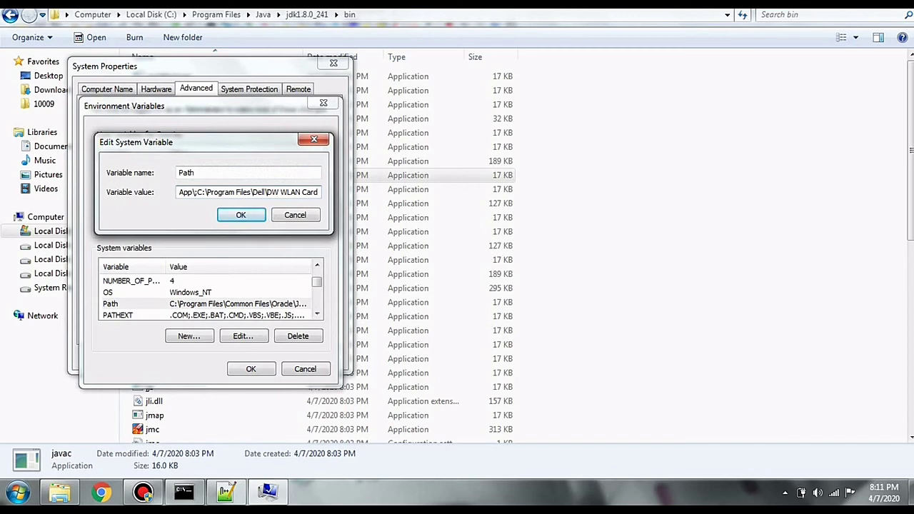
{"action": "key", "text": "Left"}
{"action": "key", "text": "Left"}
{"action": "key", "text": "Left"}
{"action": "key", "text": "Left"}
{"action": "key", "text": "Left"}
{"action": "key", "text": "Left"}
{"action": "key", "text": "Left"}
{"action": "key", "text": "Left"}
{"action": "key", "text": "Left"}
{"action": "key", "text": "Left"}
{"action": "key", "text": "Left"}
{"action": "key", "text": "Left"}
{"action": "key", "text": "Left"}
{"action": "key", "text": "Left"}
{"action": "key", "text": "Left"}
{"action": "key", "text": "Left"}
{"action": "key", "text": "Left"}
{"action": "key", "text": "Left"}
{"action": "key", "text": "Left"}
{"action": "key", "text": "Left"}
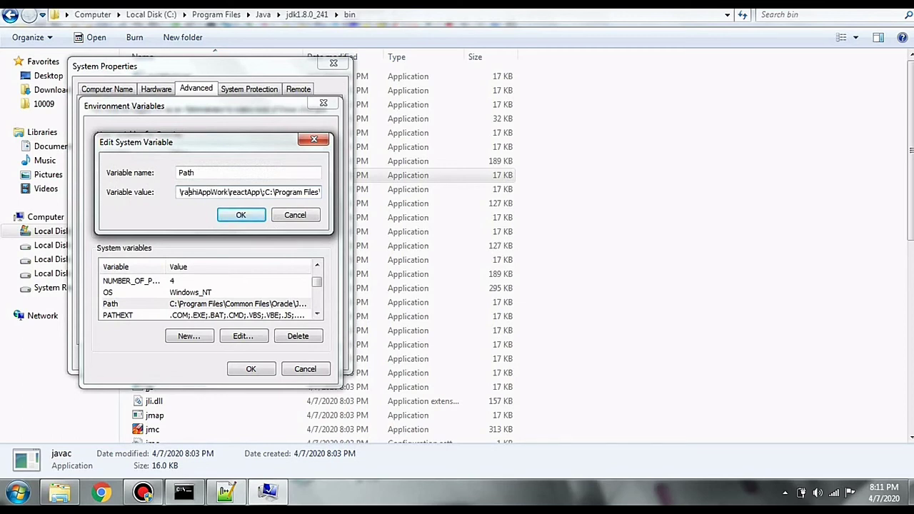
{"action": "key", "text": "Left"}
{"action": "key", "text": "Left"}
{"action": "key", "text": "Left"}
{"action": "key", "text": "Left"}
{"action": "key", "text": "Left"}
{"action": "key", "text": "Left"}
{"action": "key", "text": "Left"}
{"action": "key", "text": "Left"}
{"action": "key", "text": "Left"}
{"action": "key", "text": "Left"}
{"action": "key", "text": "Left"}
{"action": "key", "text": "Left"}
{"action": "key", "text": "Left"}
{"action": "key", "text": "Left"}
{"action": "key", "text": "Left"}
{"action": "key", "text": "Left"}
{"action": "key", "text": "Left"}
{"action": "key", "text": "Left"}
{"action": "key", "text": "Left"}
{"action": "key", "text": "Left"}
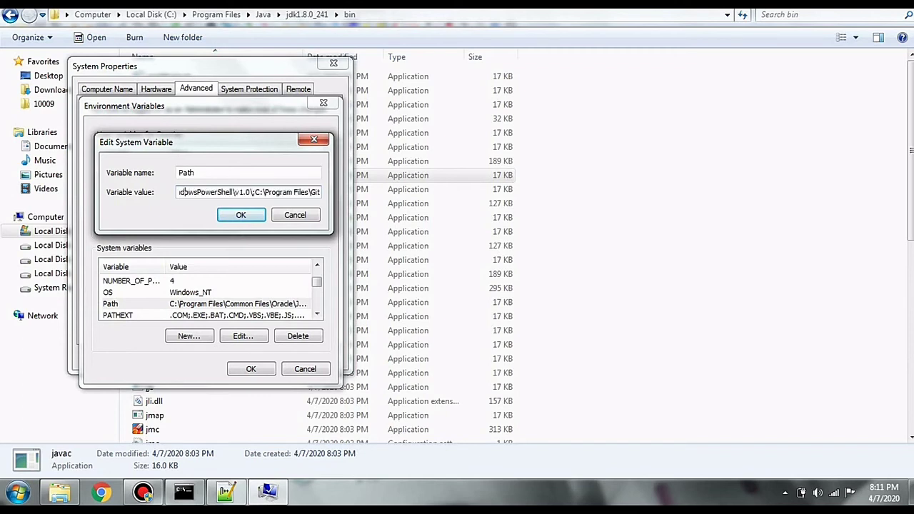
{"action": "key", "text": "Left"}
{"action": "key", "text": "Left"}
{"action": "key", "text": "Left"}
{"action": "key", "text": "Left"}
{"action": "key", "text": "Left"}
{"action": "key", "text": "Left"}
{"action": "key", "text": "Left"}
{"action": "key", "text": "Left"}
{"action": "key", "text": "Left"}
{"action": "key", "text": "Left"}
{"action": "key", "text": "Left"}
{"action": "key", "text": "Left"}
{"action": "key", "text": "Left"}
{"action": "key", "text": "Left"}
{"action": "key", "text": "Left"}
{"action": "key", "text": "Left"}
{"action": "key", "text": "Left"}
{"action": "key", "text": "Left"}
{"action": "key", "text": "Left"}
{"action": "key", "text": "Left"}
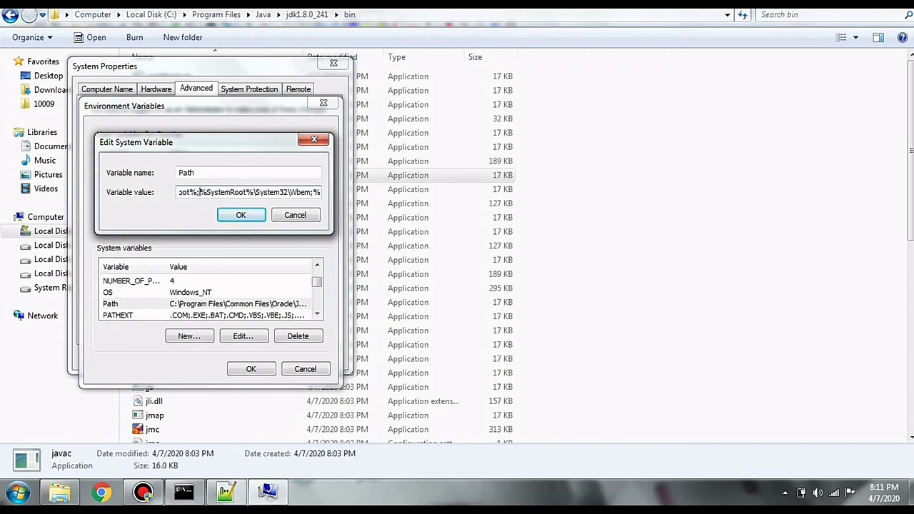
{"action": "key", "text": "Left"}
{"action": "key", "text": "Left"}
{"action": "key", "text": "Left"}
{"action": "key", "text": "Left"}
{"action": "key", "text": "Left"}
{"action": "key", "text": "Left"}
{"action": "key", "text": "Left"}
{"action": "key", "text": "Left"}
{"action": "key", "text": "Left"}
{"action": "key", "text": "Left"}
{"action": "key", "text": "Left"}
{"action": "key", "text": "Left"}
{"action": "key", "text": "Left"}
{"action": "key", "text": "Left"}
{"action": "key", "text": "Left"}
{"action": "key", "text": "Left"}
{"action": "key", "text": "Left"}
{"action": "key", "text": "Left"}
{"action": "key", "text": "Left"}
{"action": "key", "text": "Left"}
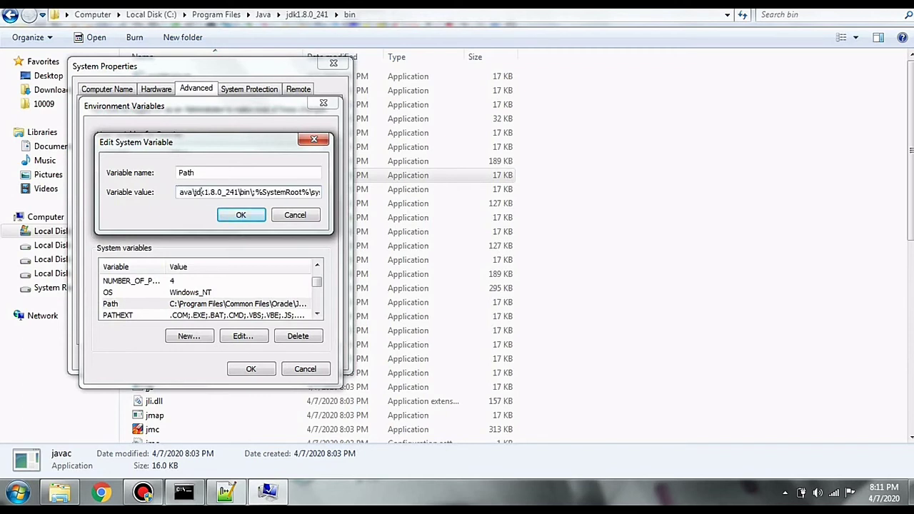
{"action": "key", "text": "Left"}
{"action": "key", "text": "Left"}
{"action": "key", "text": "Left"}
{"action": "key", "text": "Left"}
{"action": "key", "text": "Left"}
{"action": "key", "text": "Left"}
{"action": "key", "text": "Left"}
{"action": "key", "text": "Left"}
{"action": "key", "text": "Left"}
{"action": "key", "text": "Left"}
{"action": "key", "text": "Left"}
{"action": "key", "text": "Left"}
{"action": "key", "text": "Left"}
{"action": "key", "text": "Left"}
{"action": "key", "text": "Left"}
{"action": "key", "text": "Left"}
{"action": "key", "text": "Left"}
{"action": "key", "text": "Left"}
{"action": "key", "text": "Left"}
{"action": "key", "text": "Left"}
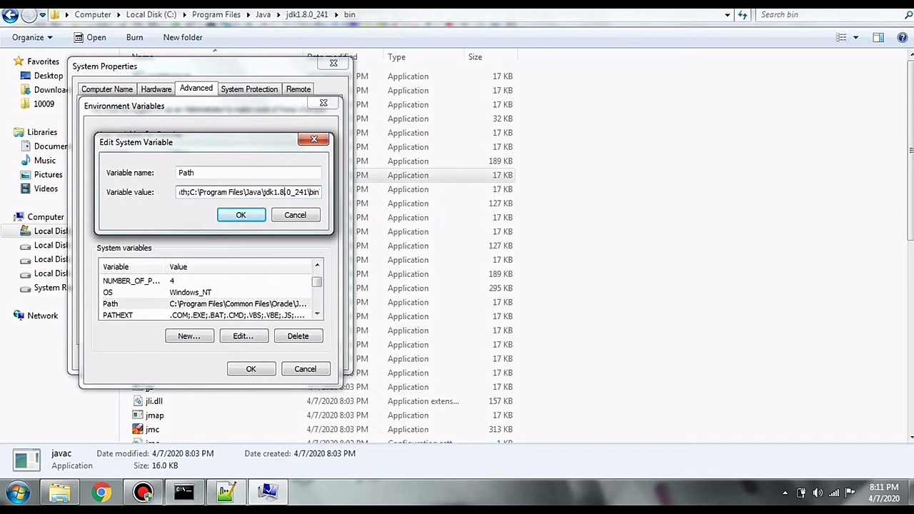
- Append ;C:\Program Files\Java\jdk1.8.0_241\bin\ to the end of the system Path value and close the edit dialog without saving
{"action": "key", "text": "End"}
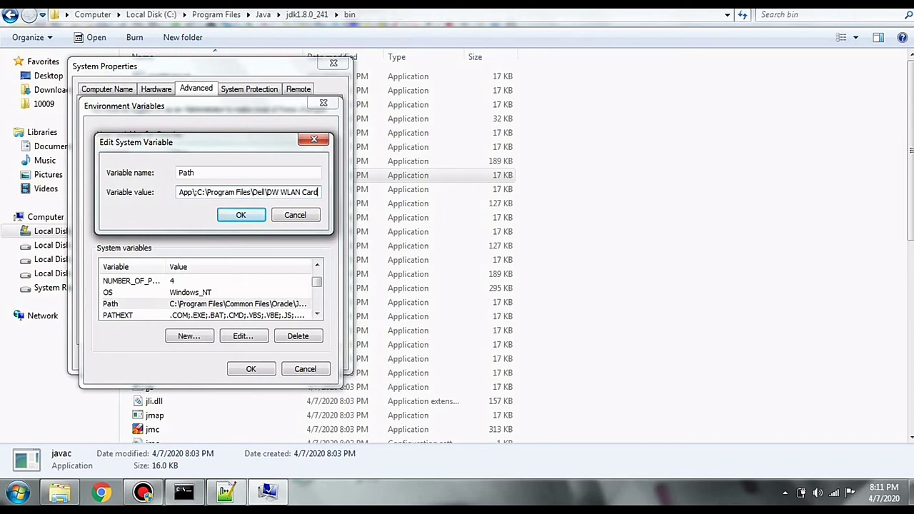
{"action": "type", "text": ";"}
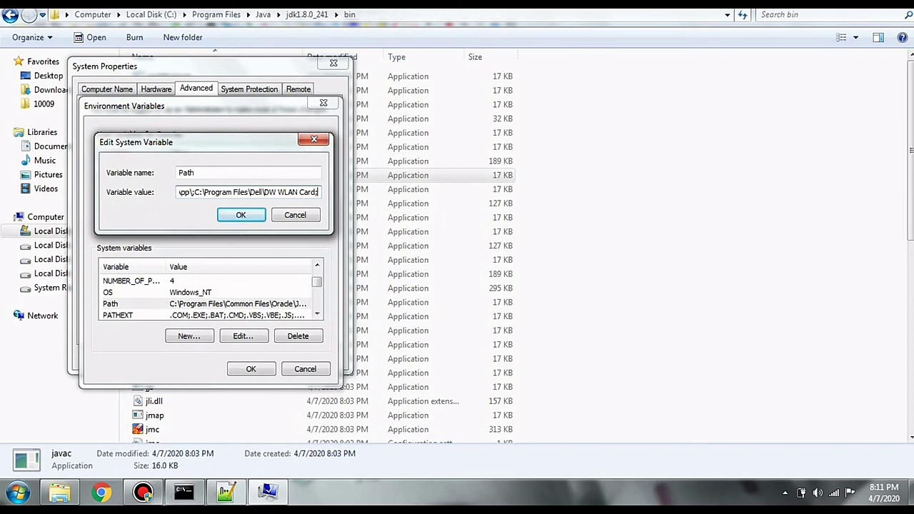
{"action": "key", "text": "ctrl+v"}
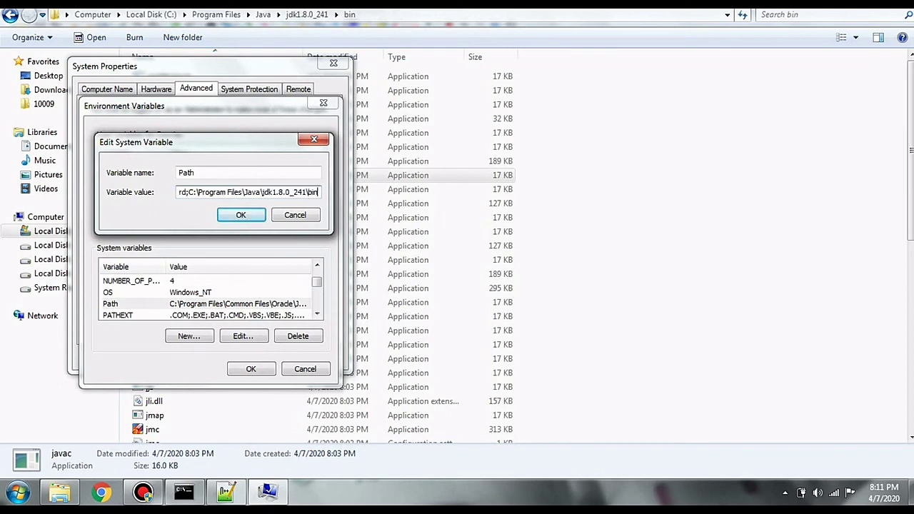
{"action": "type", "text": "\\"}
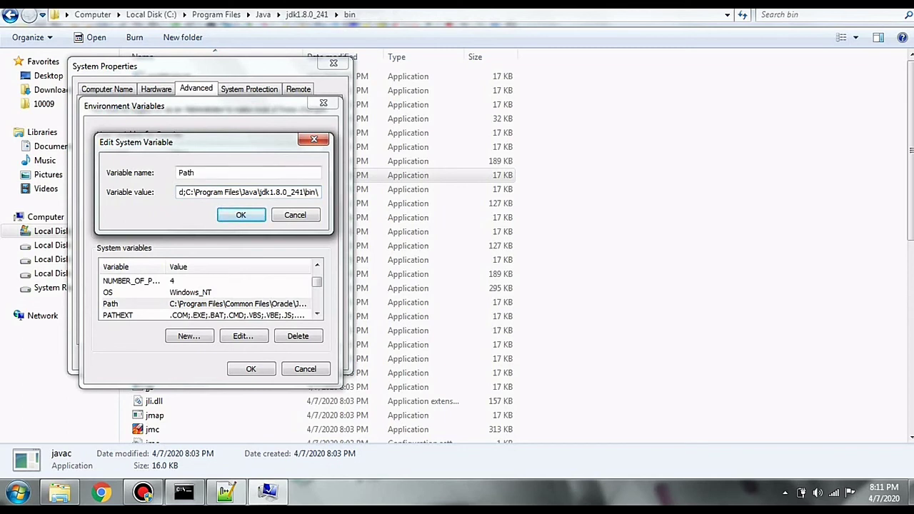
{"action": "left_click", "coordinate": [313, 139]}
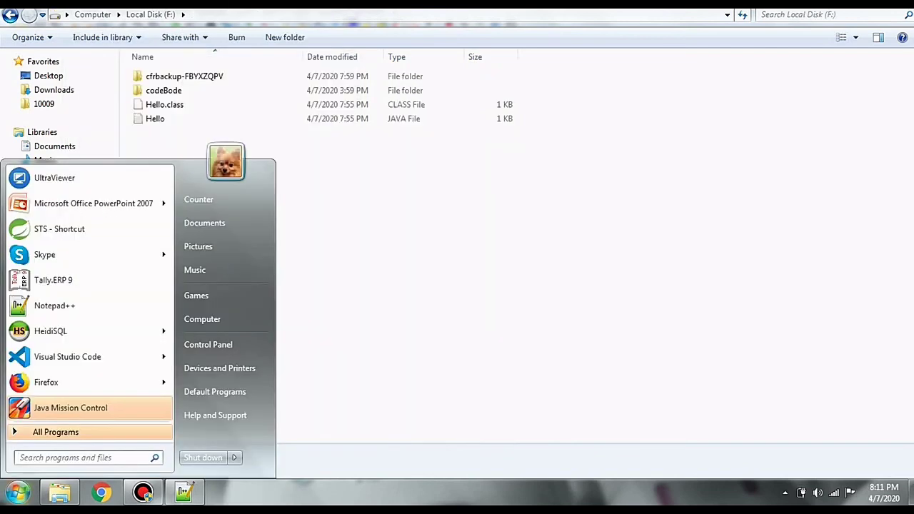
{"action": "type", "text": "cmd"}
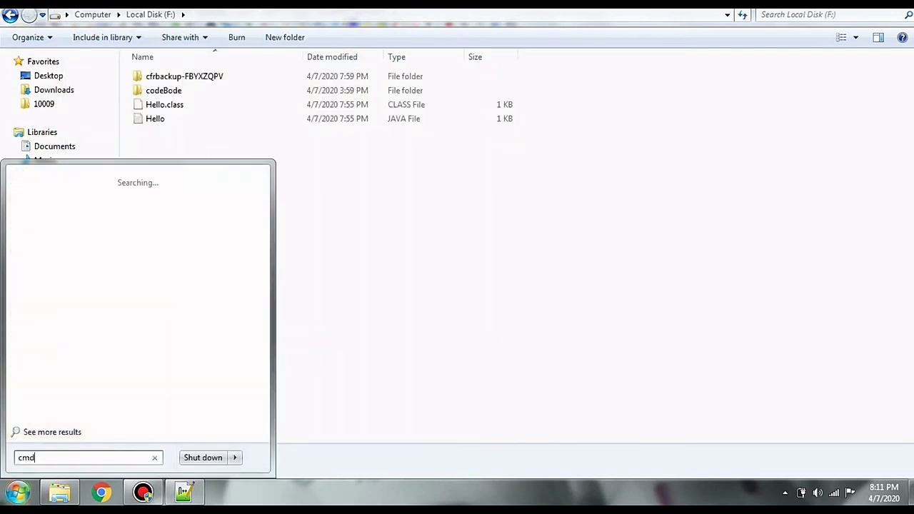
{"action": "key", "text": "Return"}
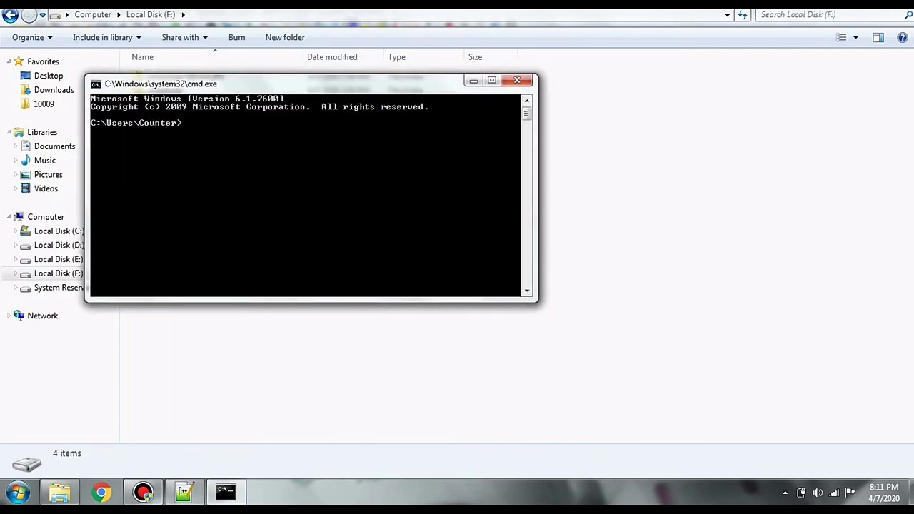
{"action": "type", "text": "javac"}
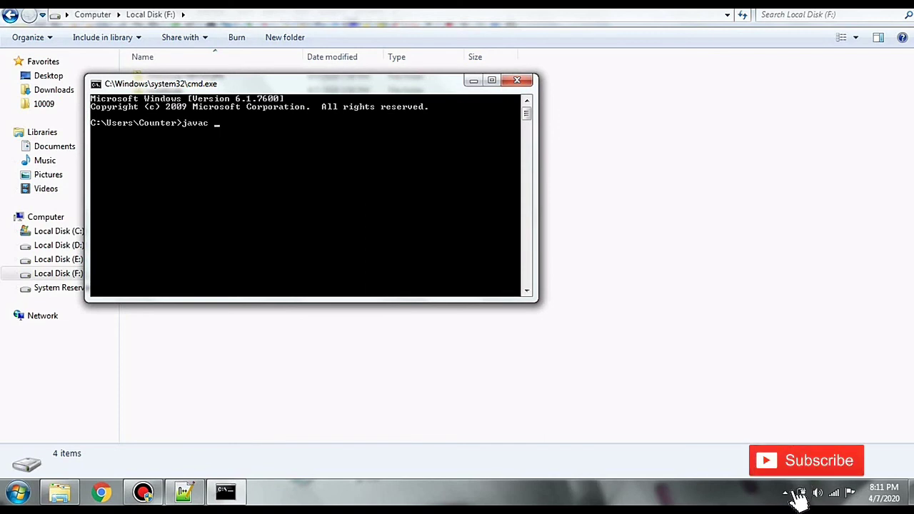
{"action": "left_click", "coordinate": [516, 80]}
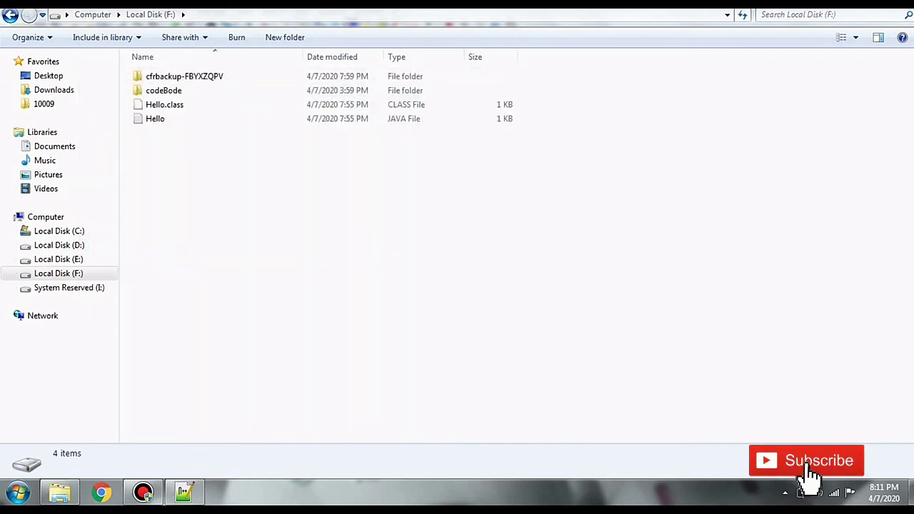
- Open a command window in the F: drive folder and compile Hello.java with javac
{"action": "right_click", "coordinate": [237, 207], "text": "shift"}
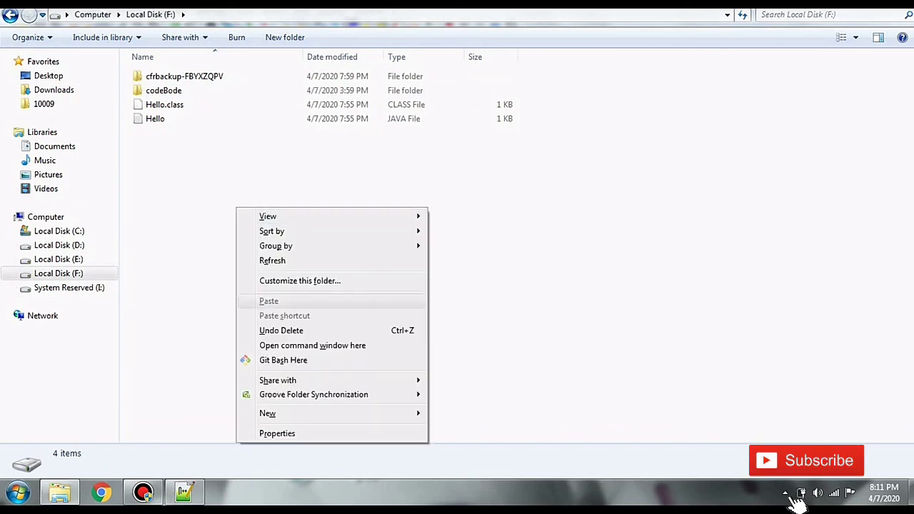
{"action": "key", "text": "Return"}
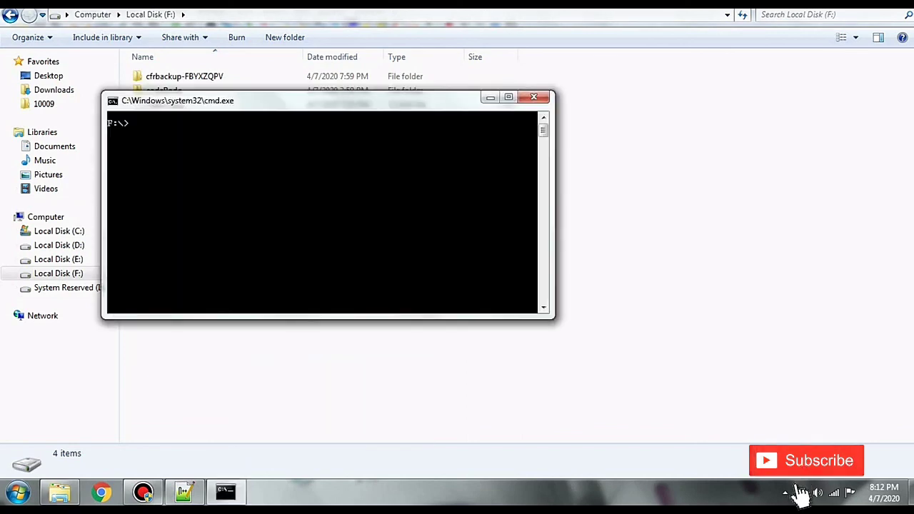
{"action": "type", "text": "javac H"}
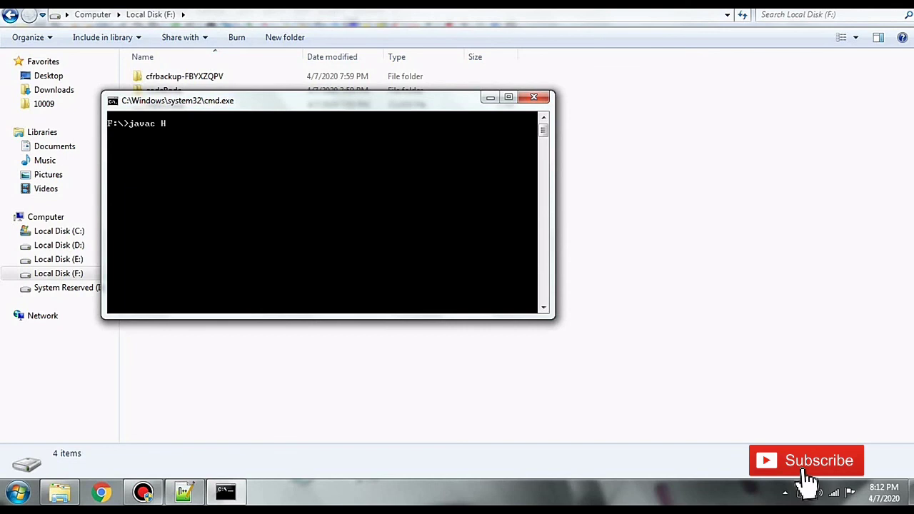
{"action": "type", "text": "ello.java"}
{"action": "key", "text": "Return"}
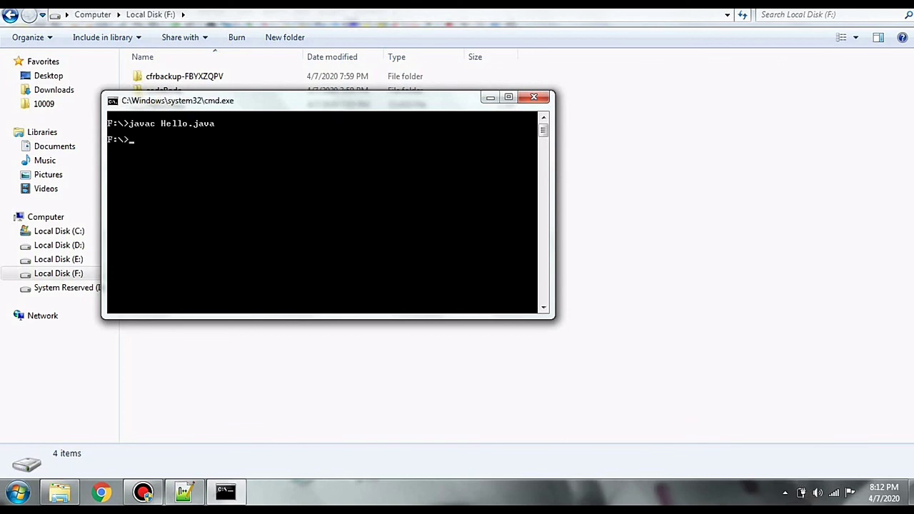
- Run the compiled Hello class with java in the command window
{"action": "type", "text": "java Hello"}
{"action": "key", "text": "Return"}
- In Notepad++, remove the semicolon after System.out.println("Hi") in Hello.java, save it, and recompile the file from the command prompt
{"action": "left_click", "coordinate": [184, 492]}
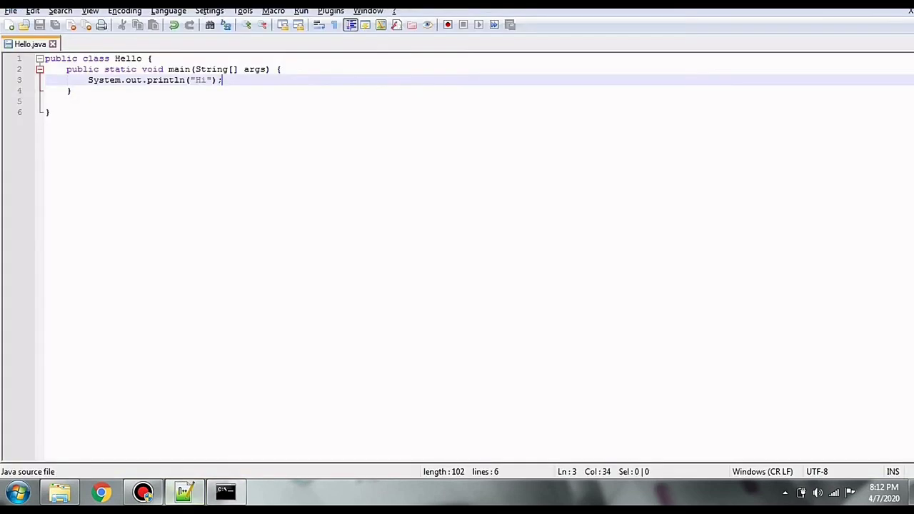
{"action": "key", "text": "BackSpace"}
{"action": "key", "text": "alt+Tab"}
{"action": "key", "text": "Up"}
{"action": "key", "text": "Up"}
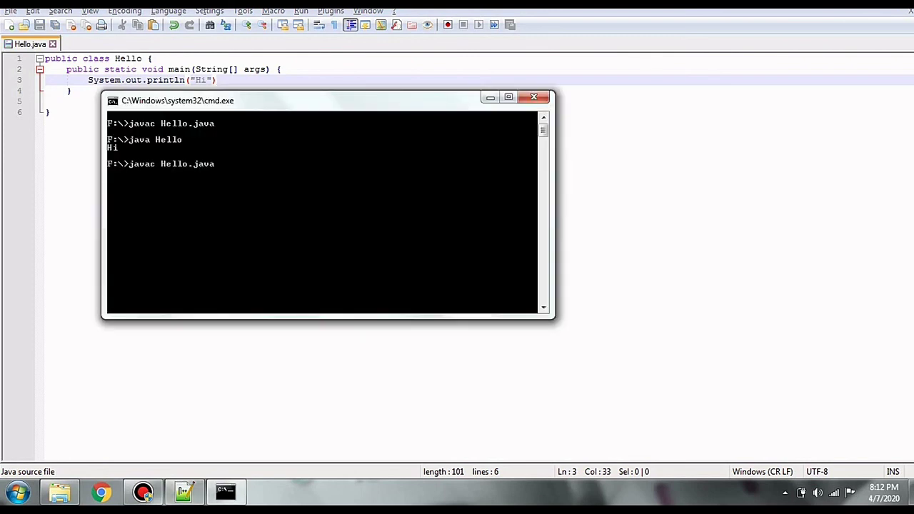
{"action": "key", "text": "Return"}
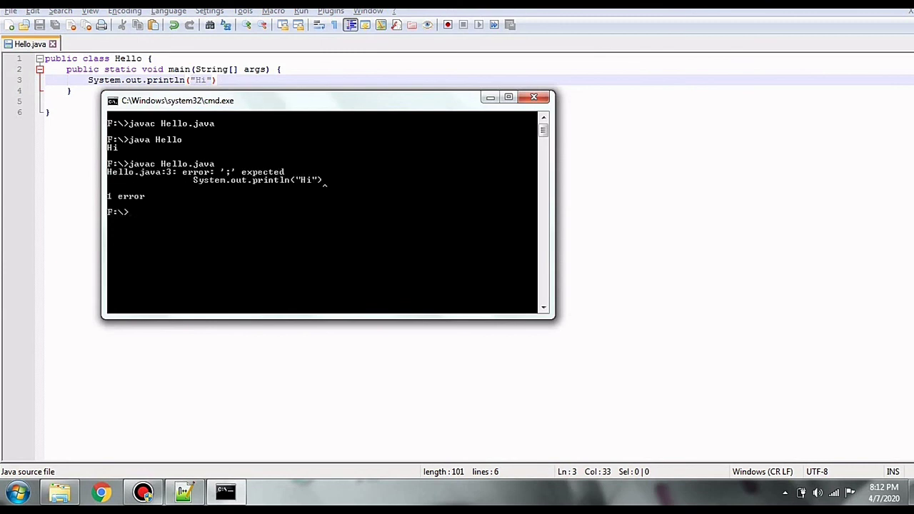
- Restore the semicolon after System.out.println("Hi") in Hello.java in Notepad++ and save the file
{"action": "key", "text": "alt+Tab"}
{"action": "type", "text": ";"}
{"action": "key", "text": "ctrl+s"}
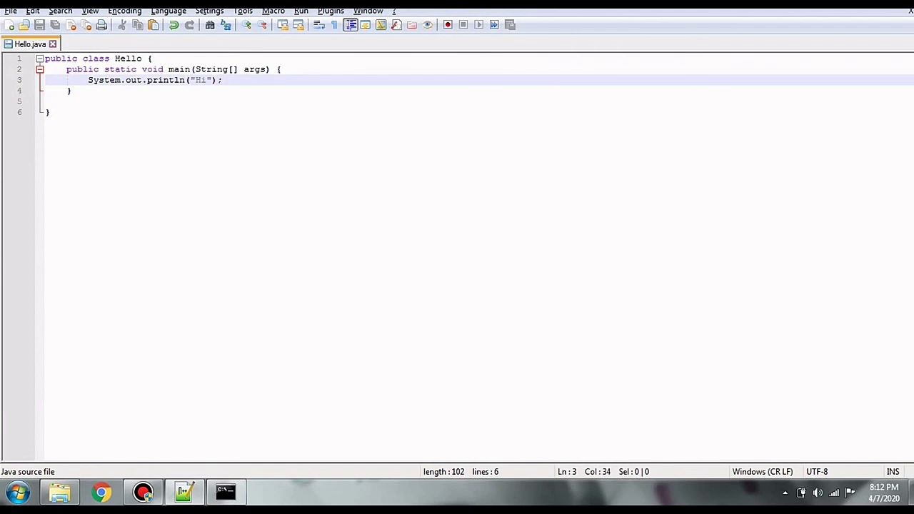
- Return to the command prompt and rerun java Hello from the command history
{"action": "key", "text": "alt+Tab"}
{"action": "key", "text": "Up"}
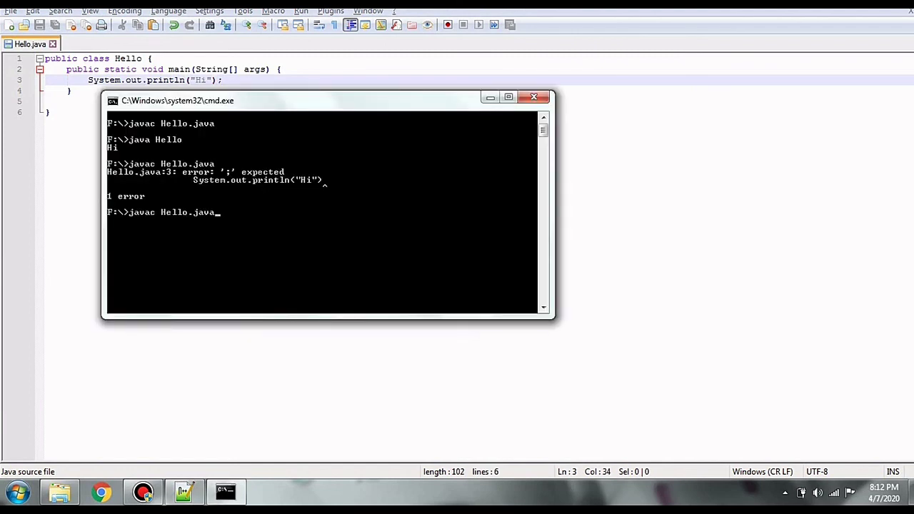
{"action": "key", "text": "Up"}
{"action": "key", "text": "Return"}
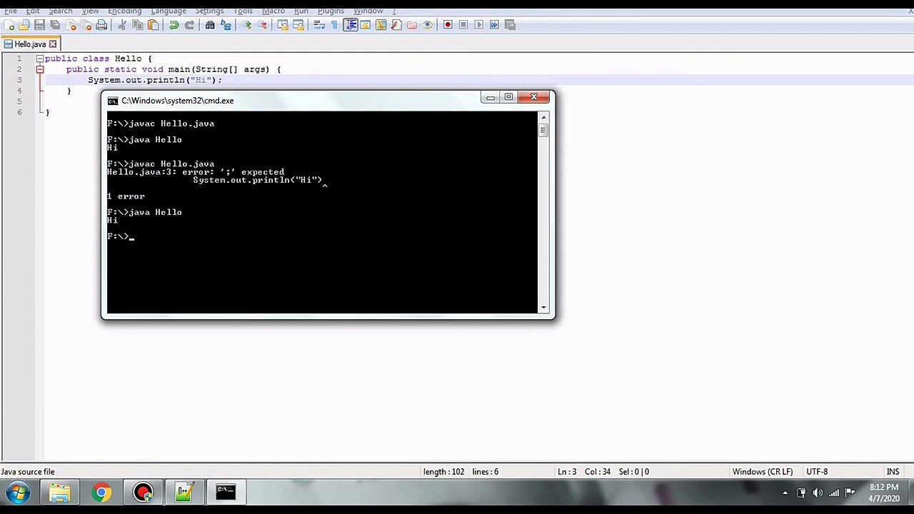